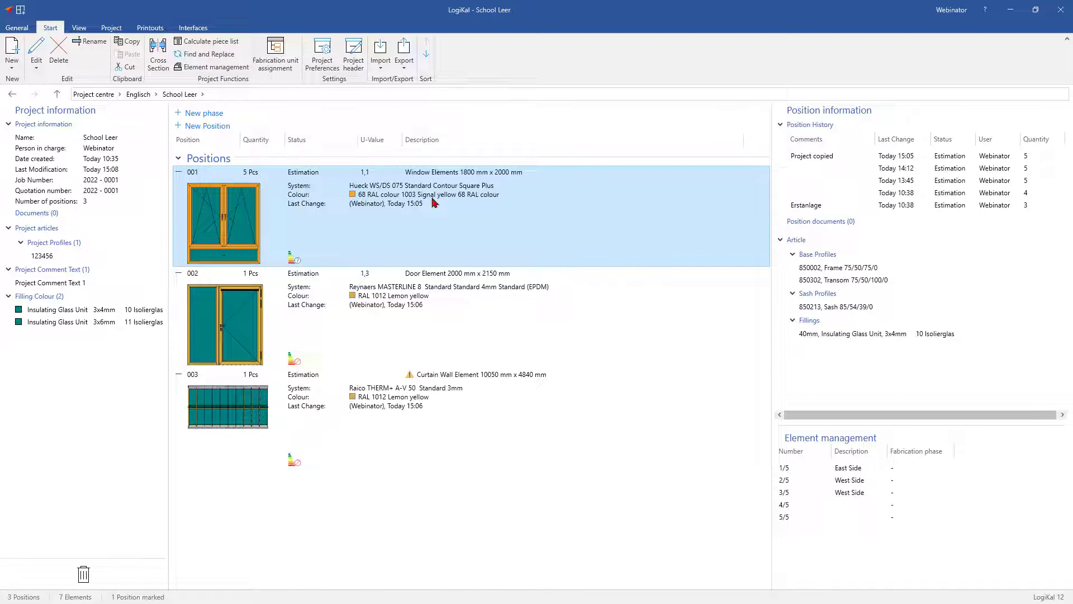
Step: Add one new element described as "West Side" to position 001 in its element management
double_click(874, 472)
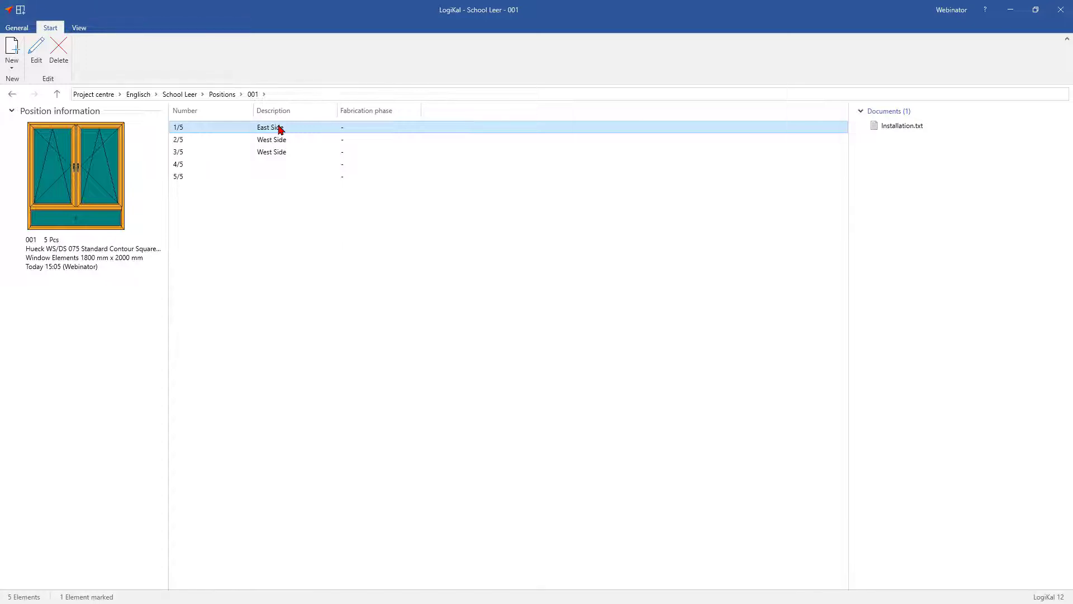
left_click(278, 240)
right_click(278, 239)
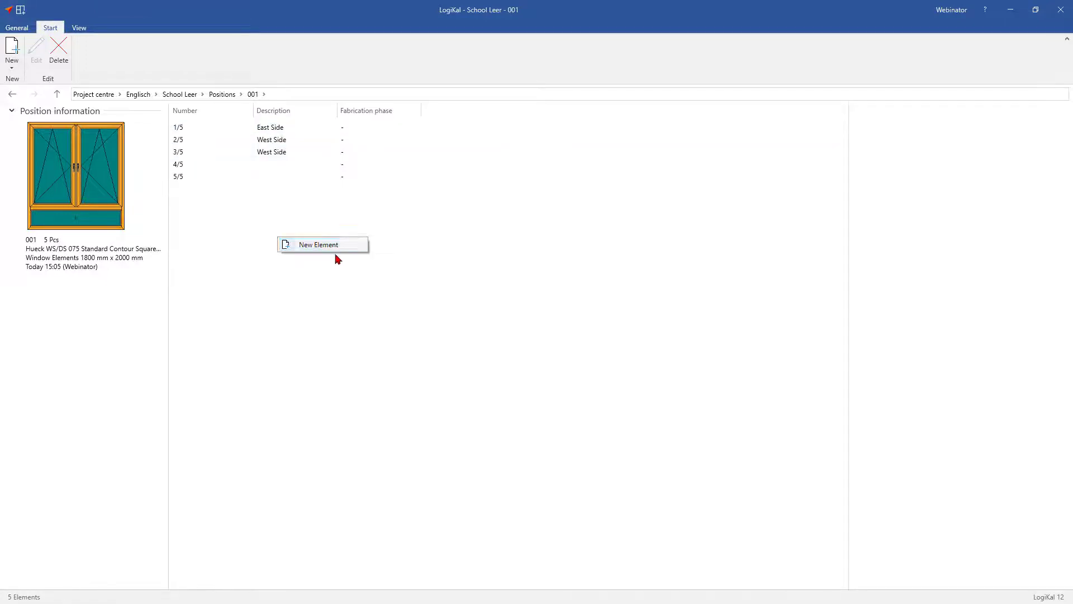
left_click(319, 245)
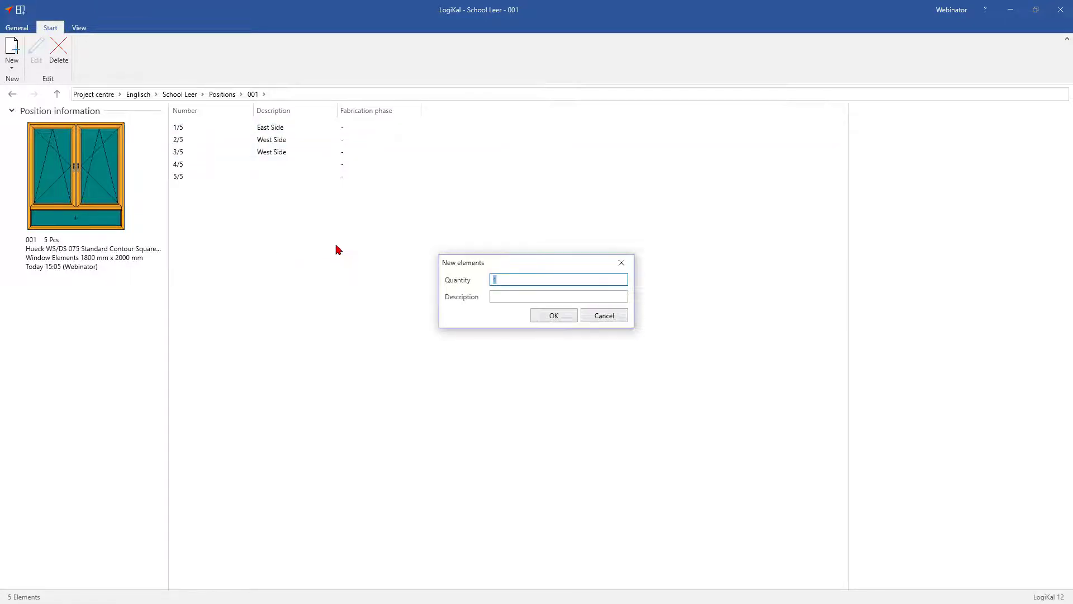
left_click(503, 292)
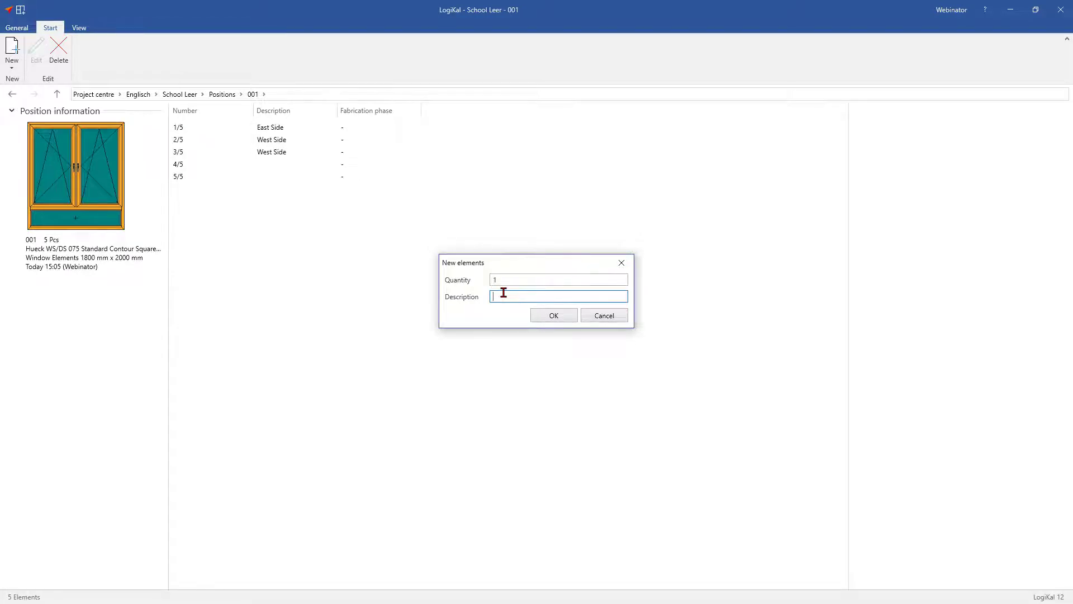
type("West Side")
left_click(547, 318)
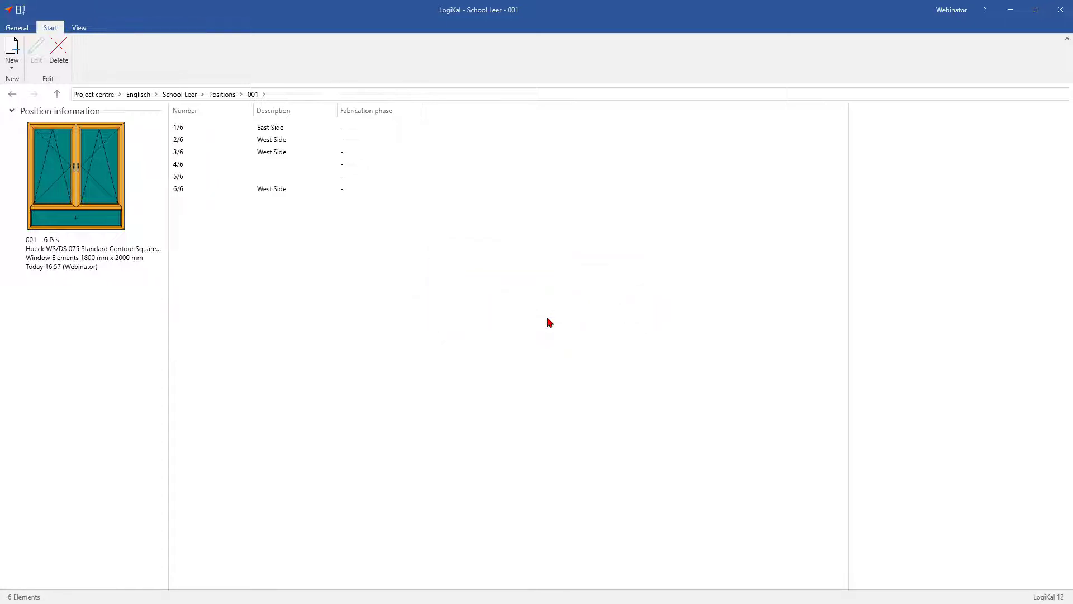
Step: Check the documents of element 1/6, and start the project's fabrication unit assignment with phases EN Week 3 and EN Week 4
left_click(314, 127)
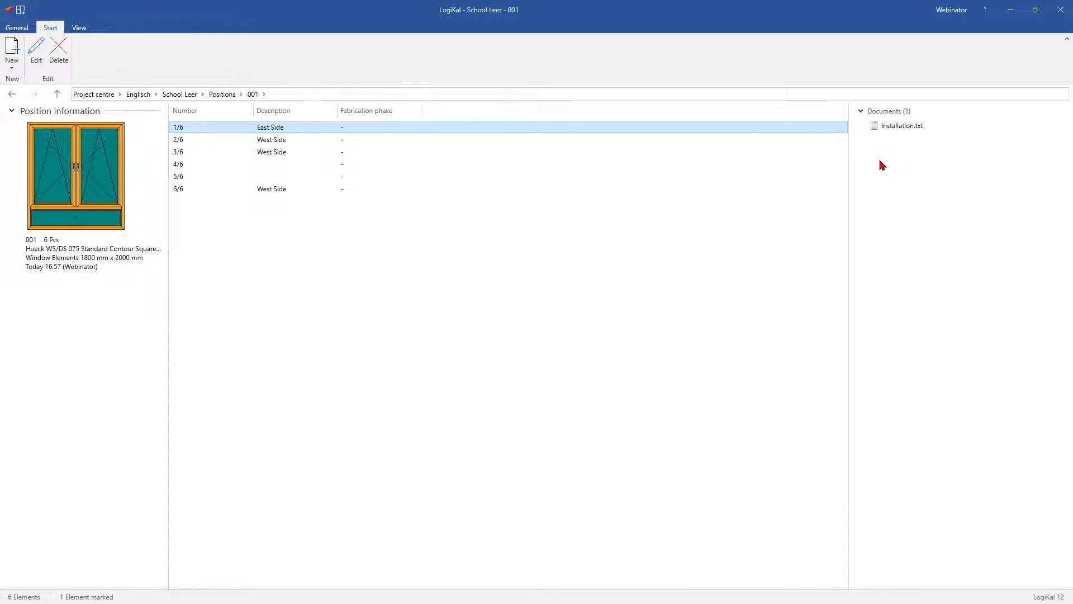
left_click(219, 96)
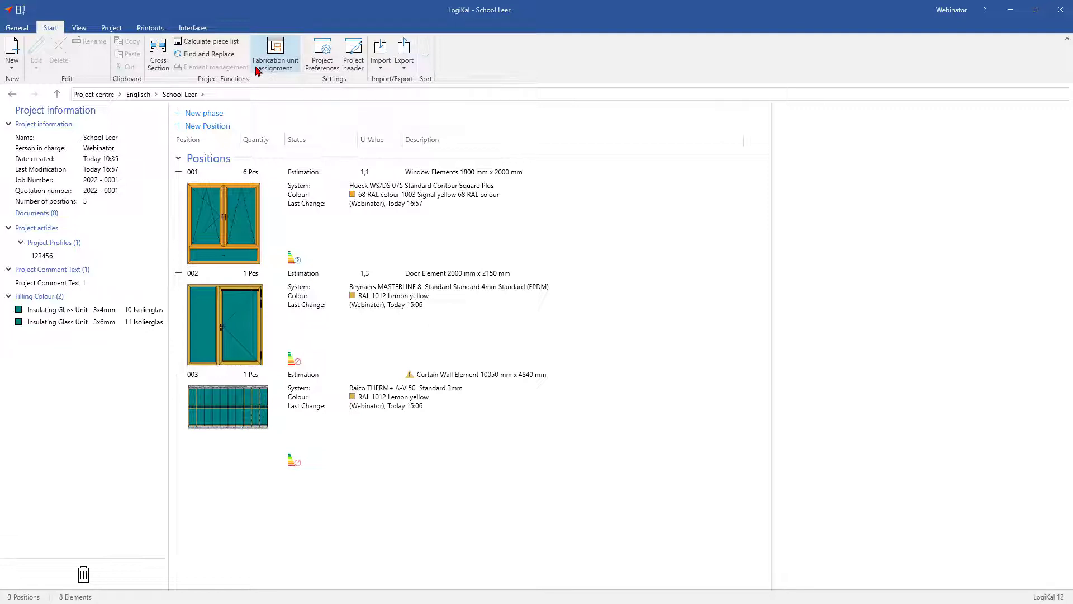
left_click(258, 71)
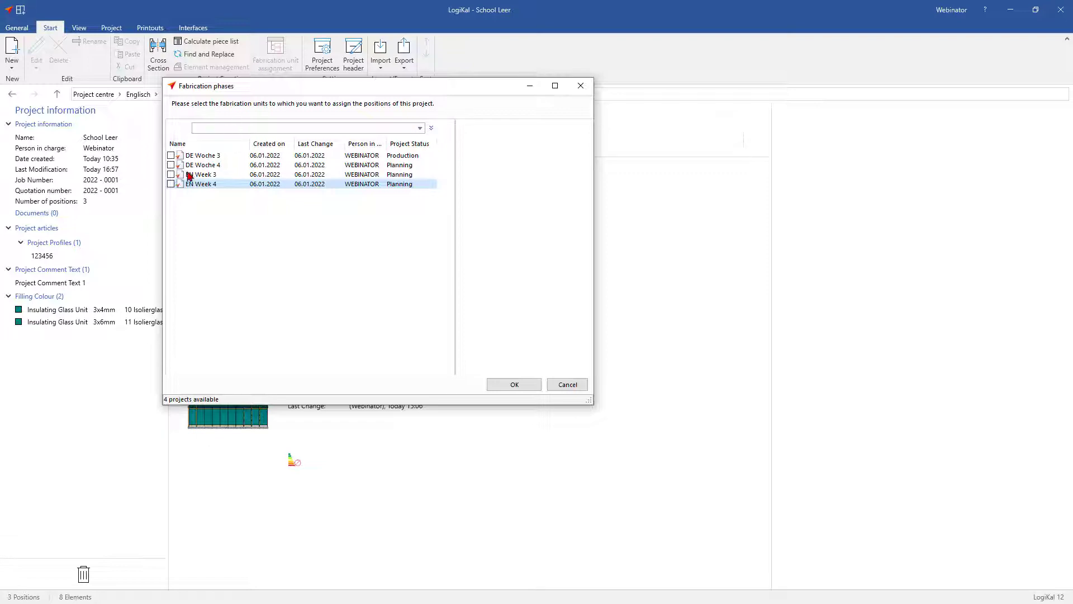
left_click(170, 174)
left_click(510, 384)
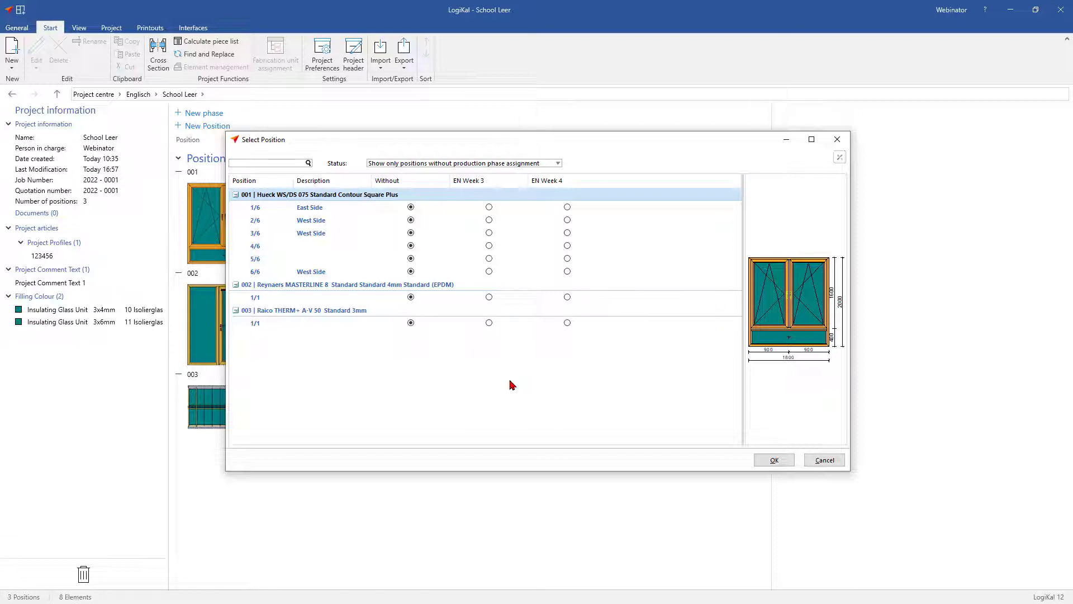
Step: Assign elements 1/6, 2/6 and 3/6 of position 001 to EN Week 3, and element 6/6 and position 002 to EN Week 4
left_click(489, 207)
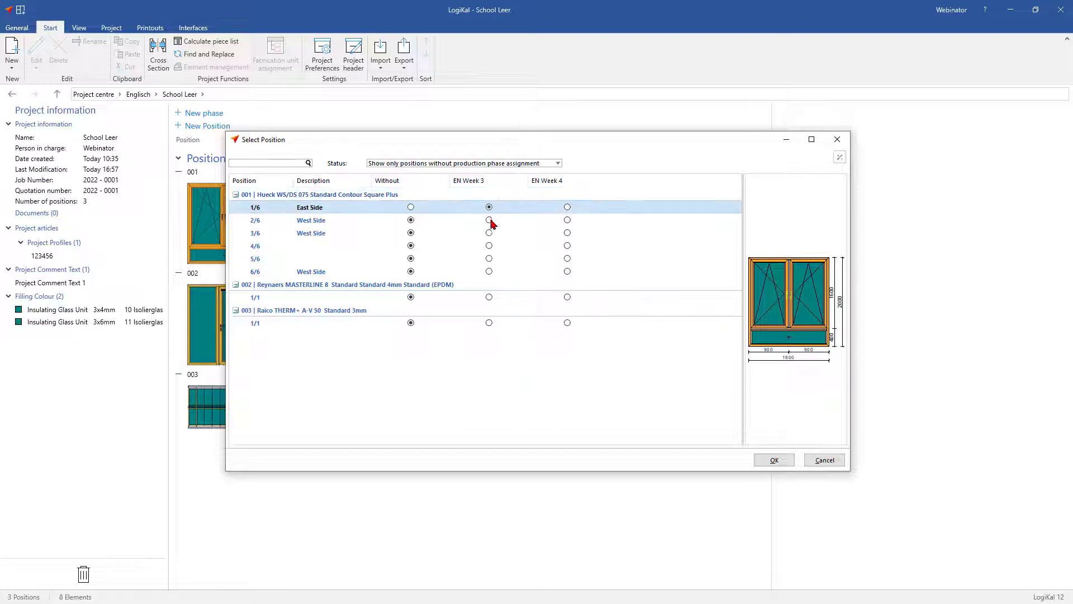
left_click(489, 220)
left_click(489, 232)
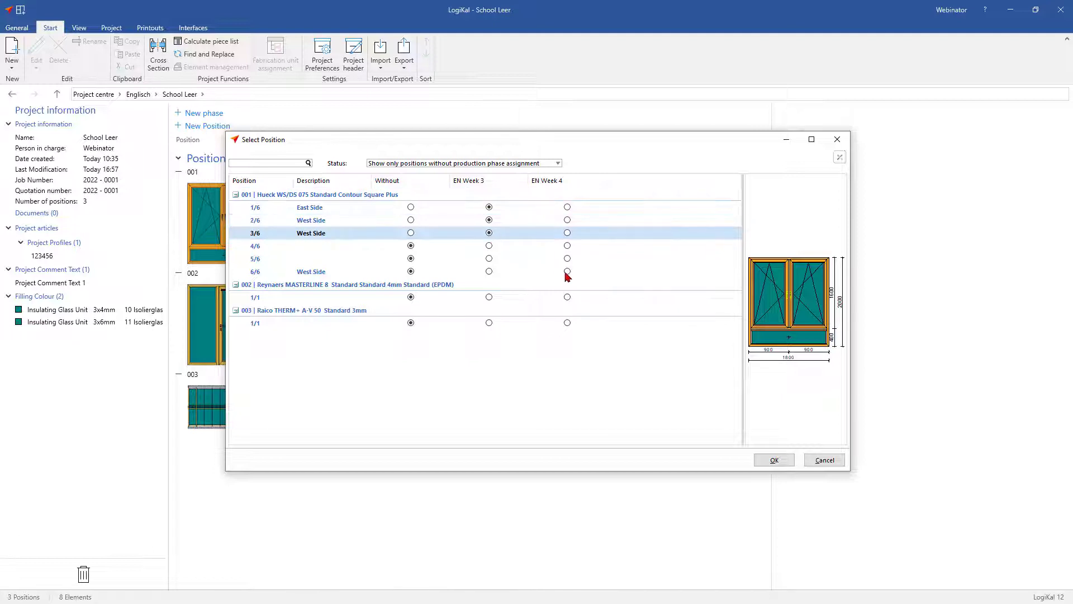
left_click(567, 271)
left_click(567, 296)
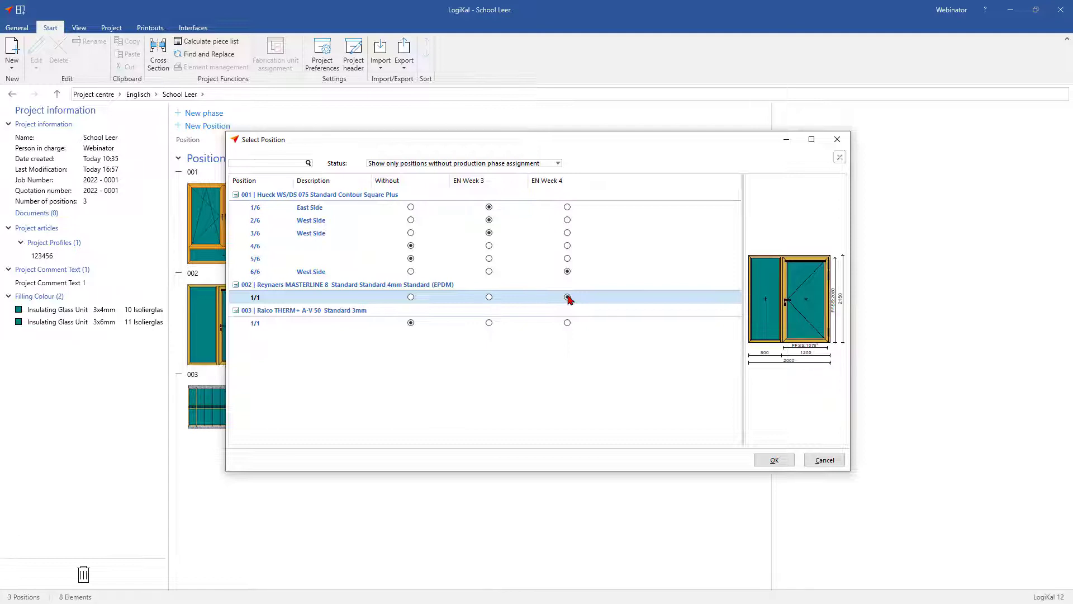
left_click(767, 460)
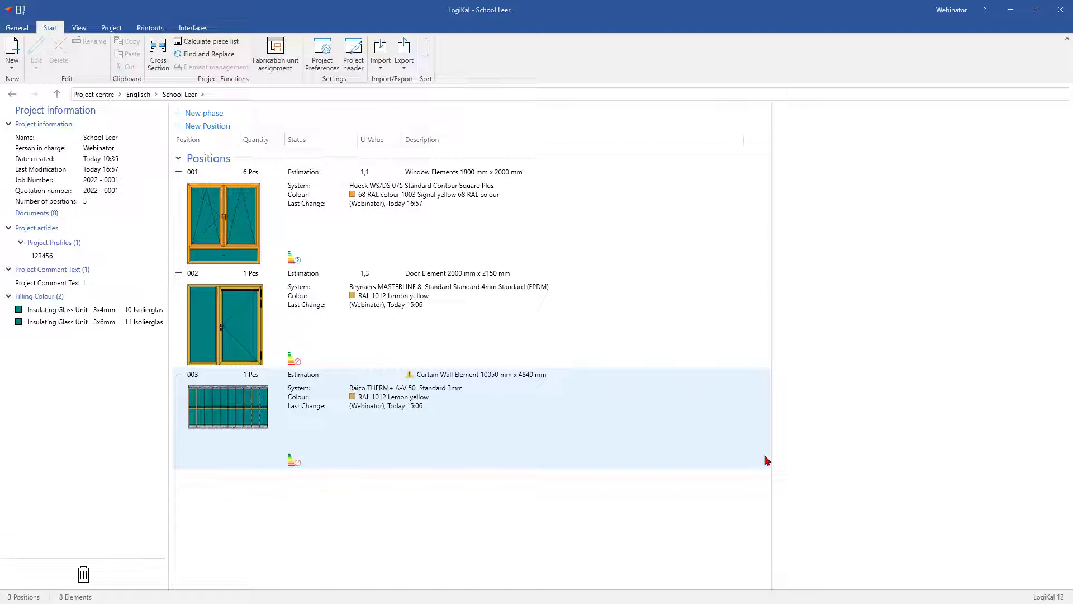
Step: Set the project status of the fabrication phase EN Week 3 to Production
left_click(142, 98)
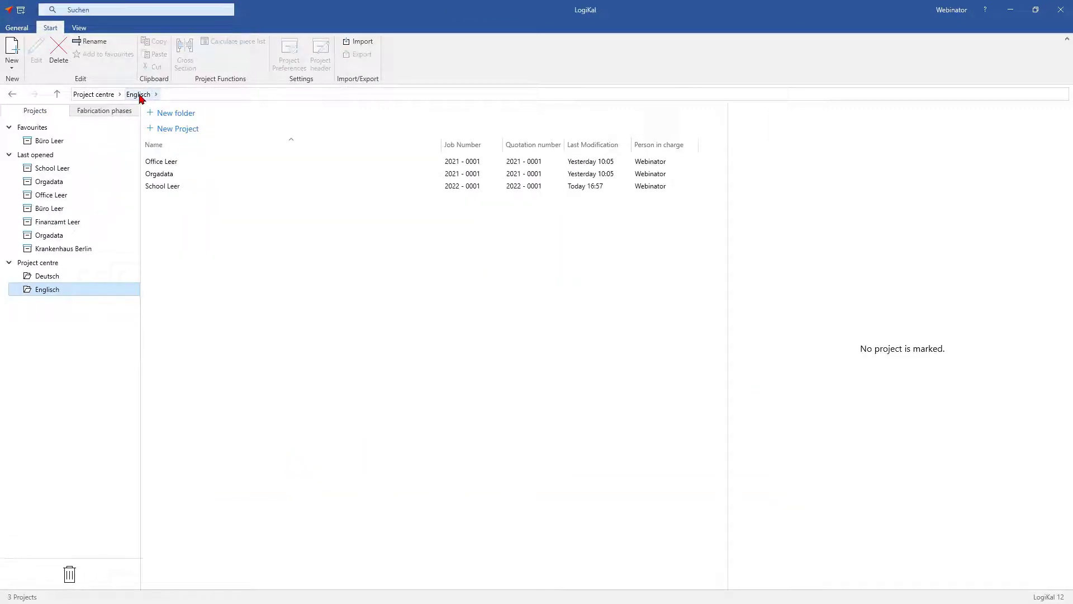
left_click(123, 112)
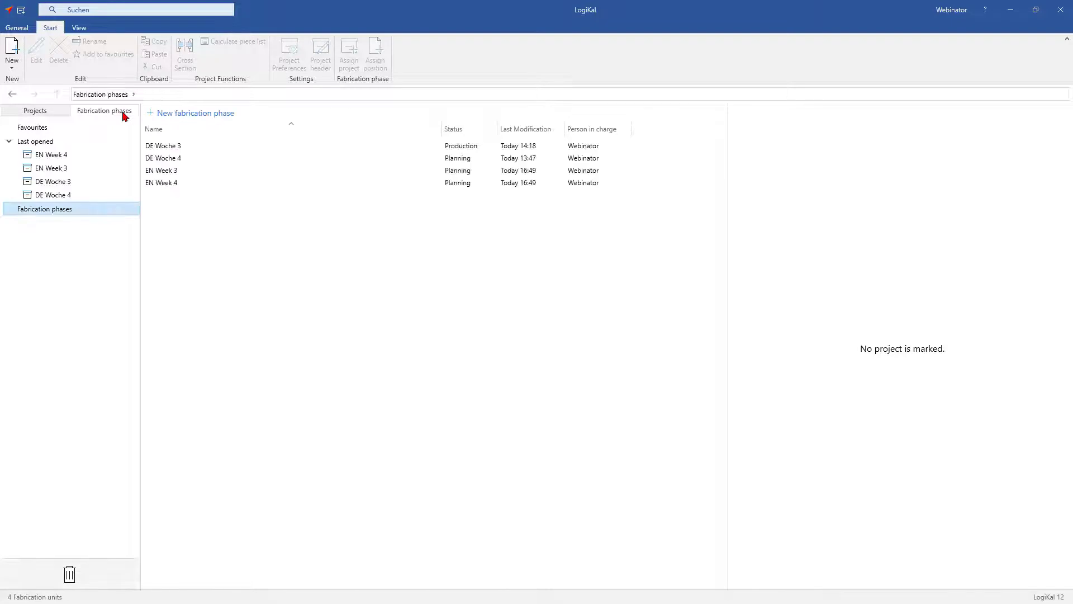
double_click(162, 170)
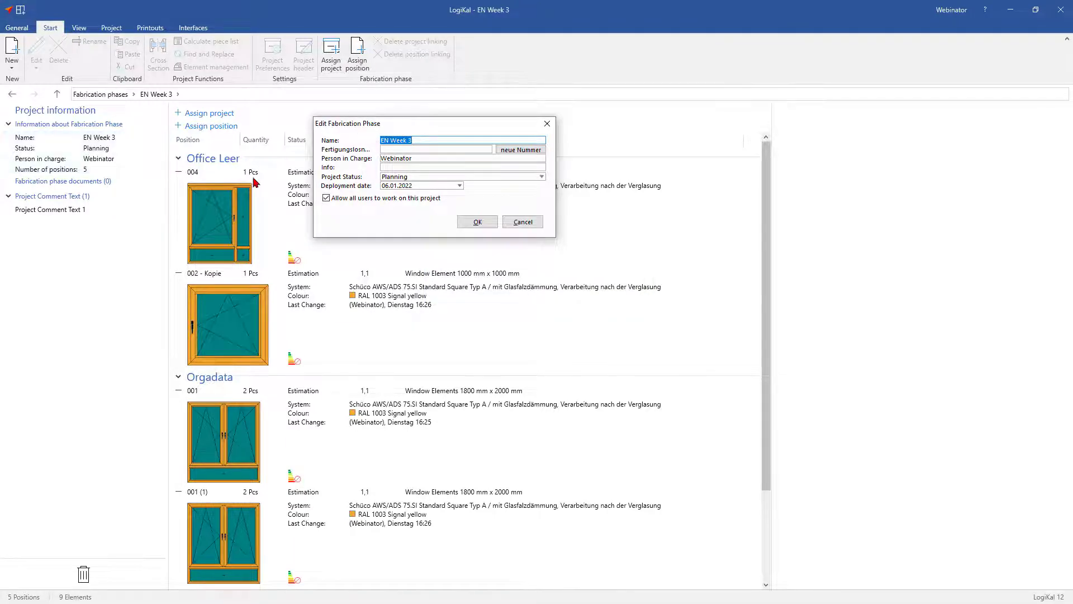
left_click(400, 177)
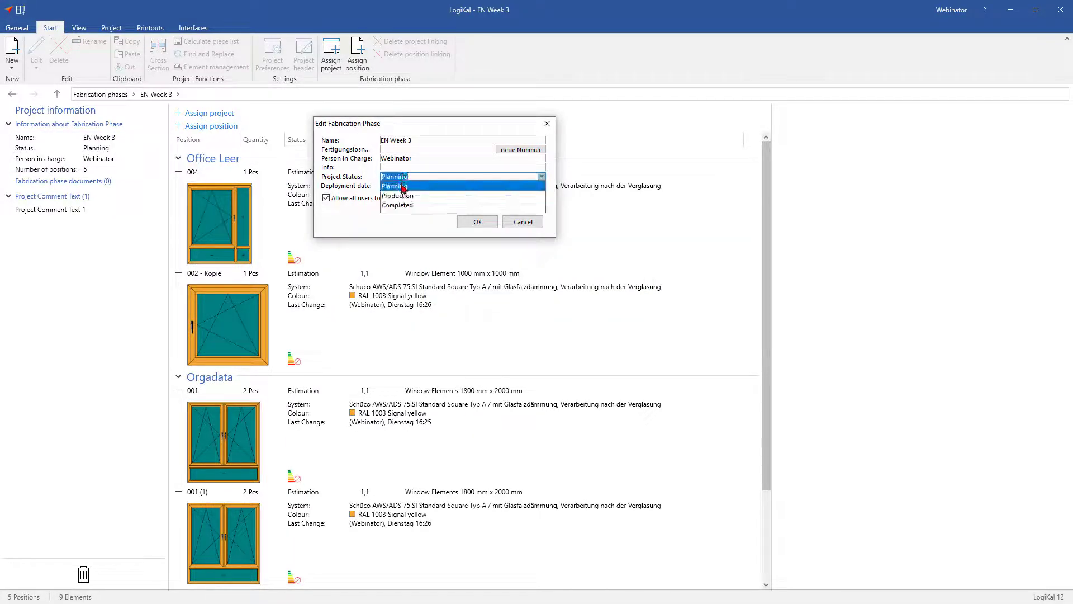
left_click(402, 196)
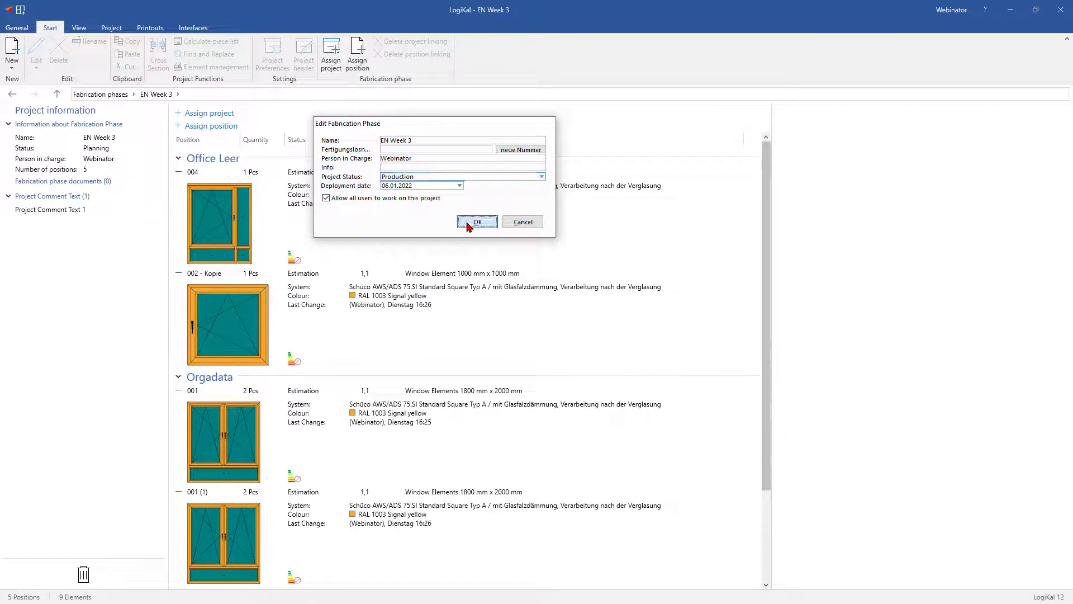
left_click(470, 223)
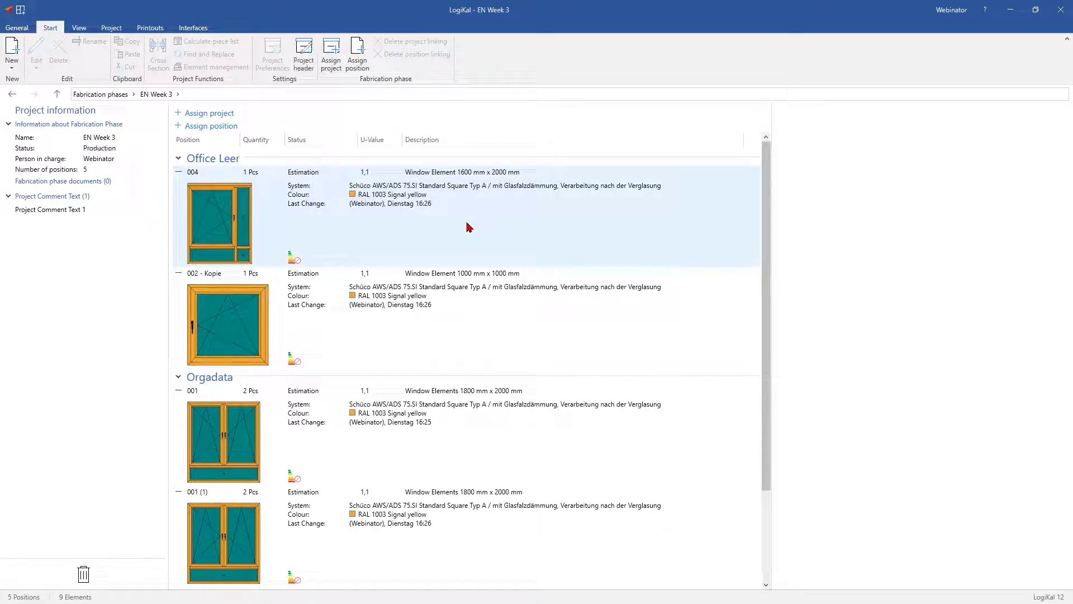
Step: Return to the School Leer project in the Englisch folder and try to edit position 001
left_click(109, 95)
left_click(62, 114)
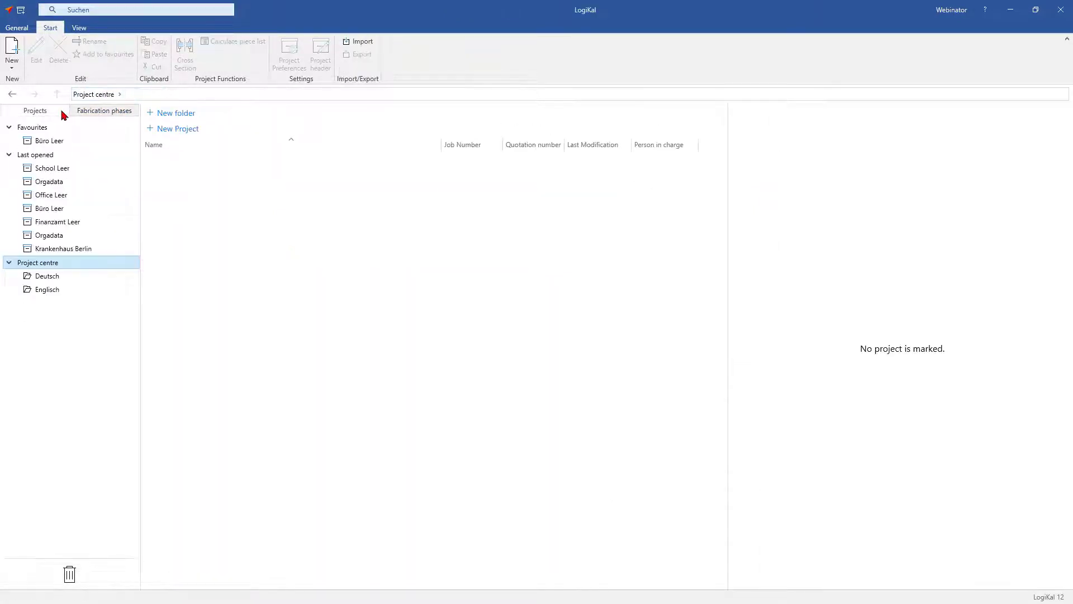
left_click(53, 289)
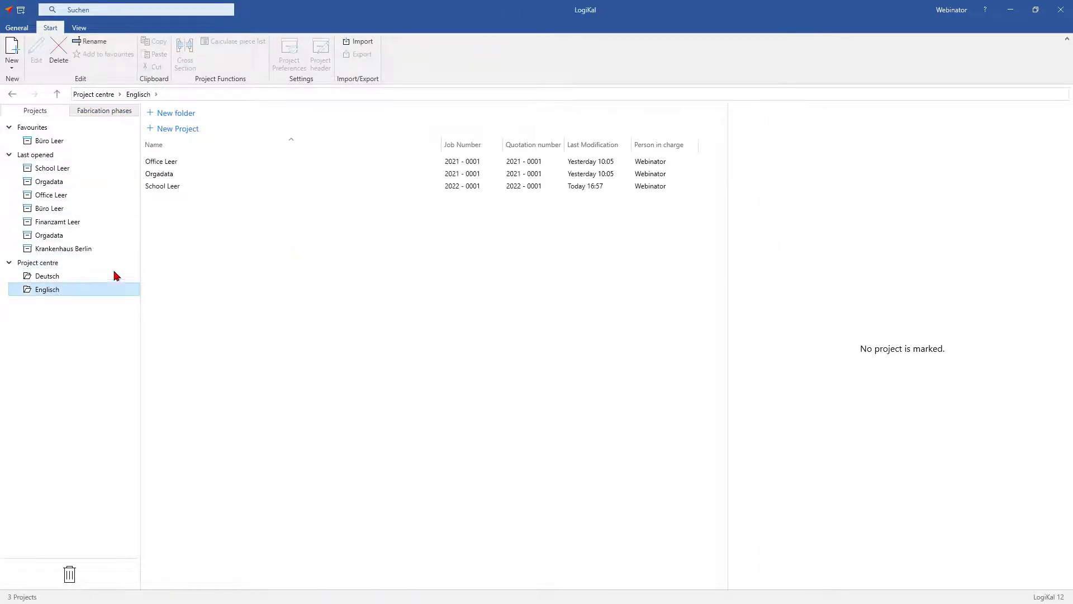
double_click(180, 186)
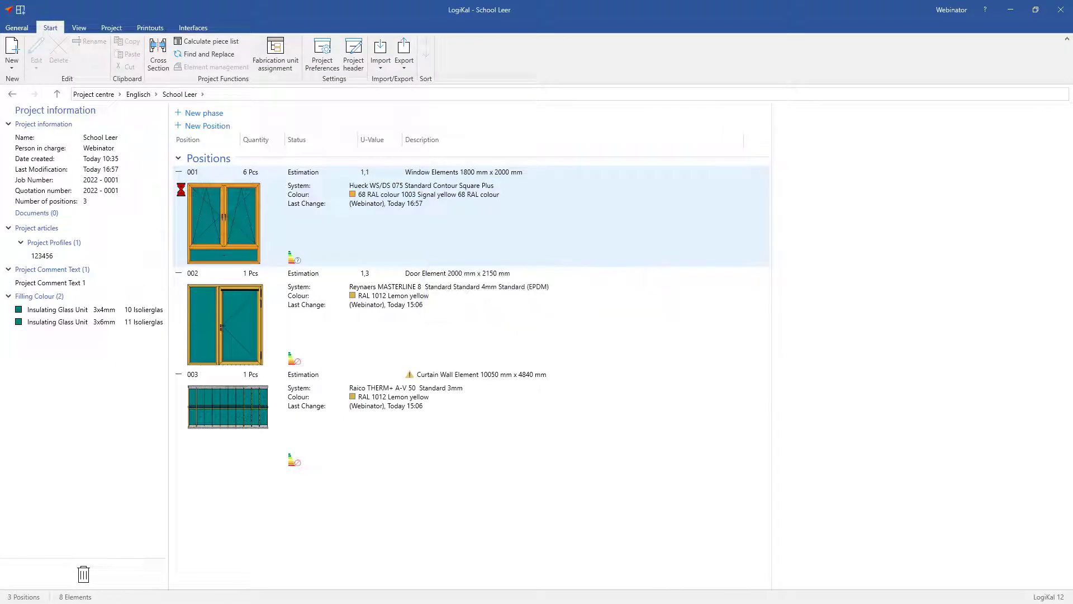
double_click(222, 191)
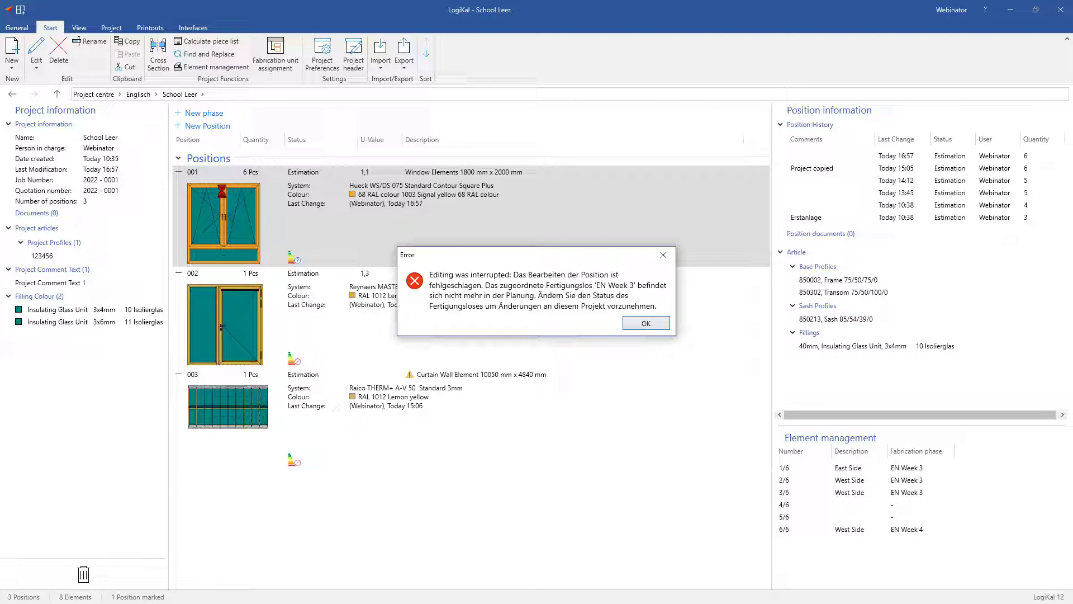
key("Return")
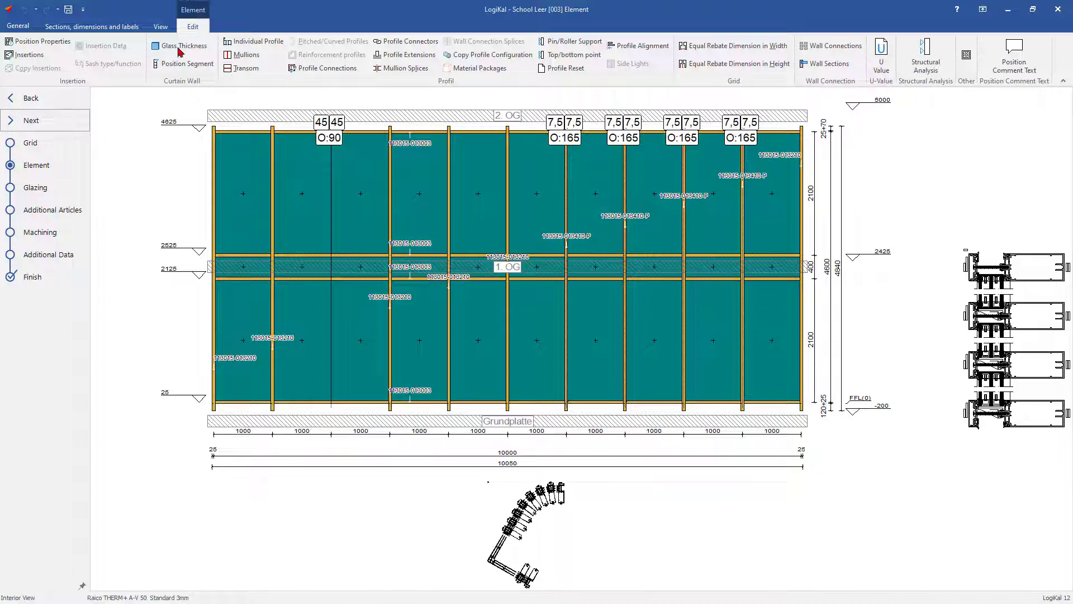
Step: Examine the curtain wall of position 003 in 3D from its right side, and finish the position
left_click(161, 27)
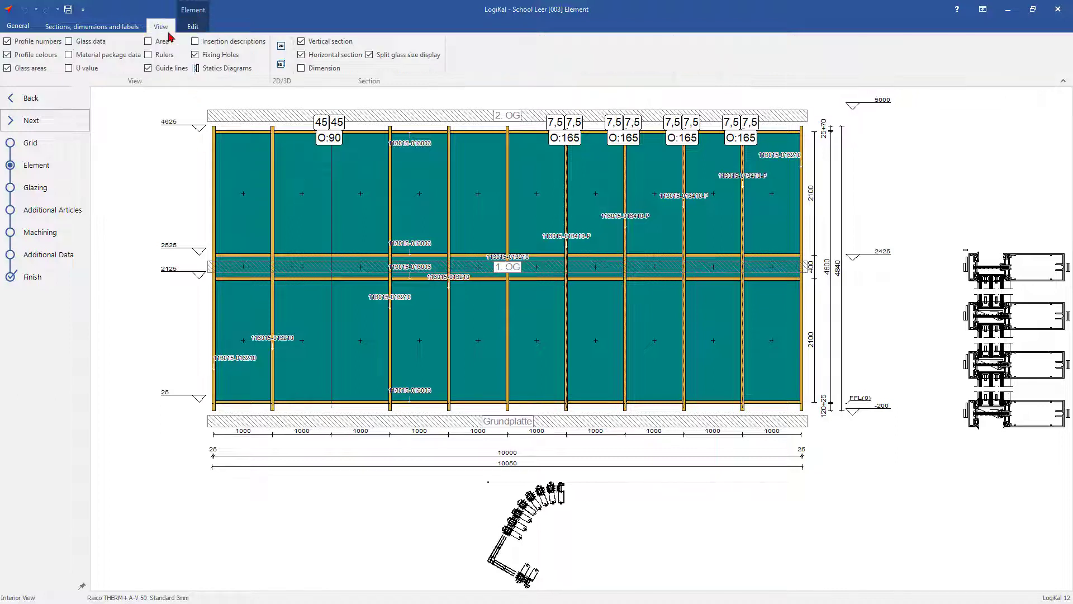
left_click(281, 65)
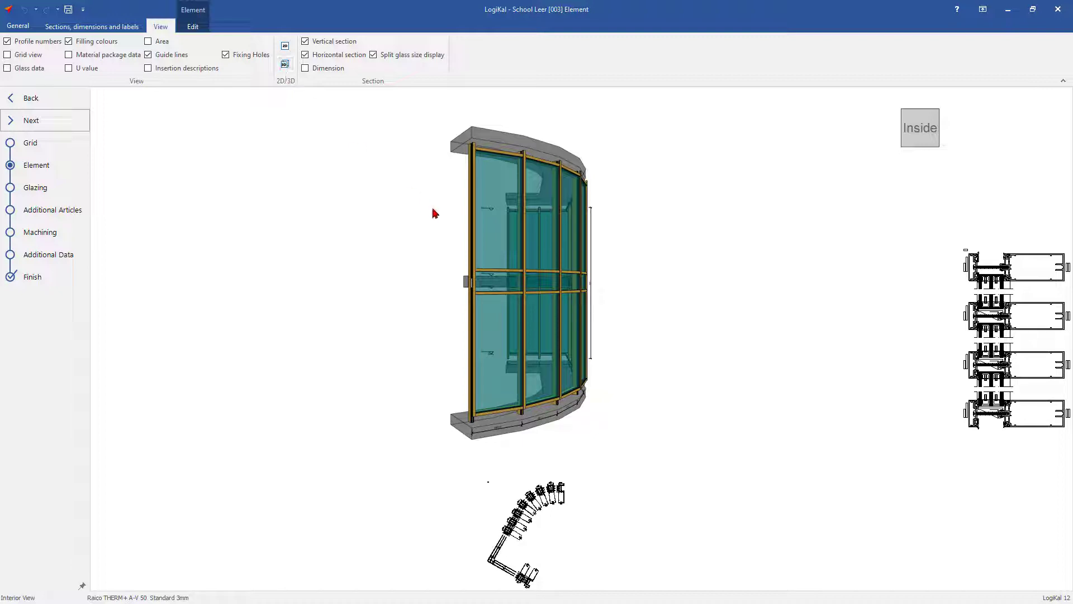
left_click_drag(434, 213, 301, 228)
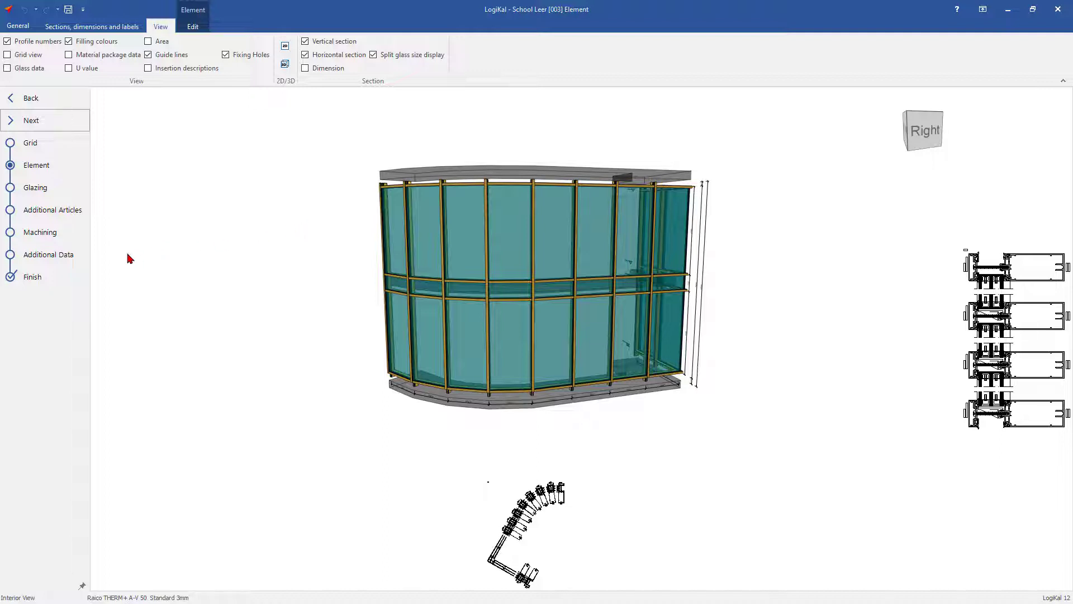
left_click(58, 276)
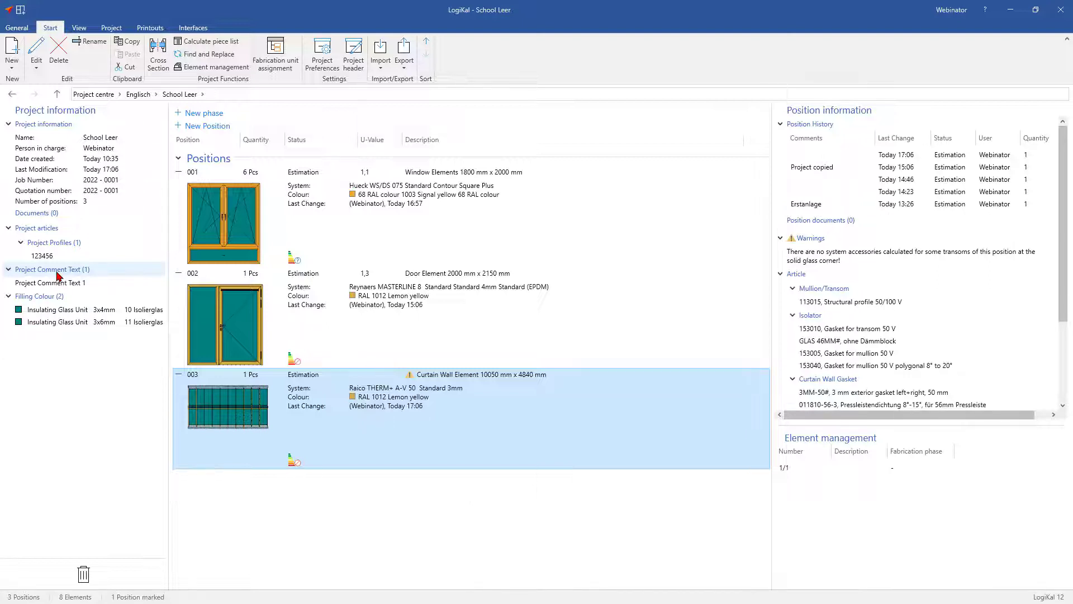
Step: Add Window/Door/Curtain Wall position 004 with quantity 1, and cancel its structural analysis and profile system setup
left_click(196, 127)
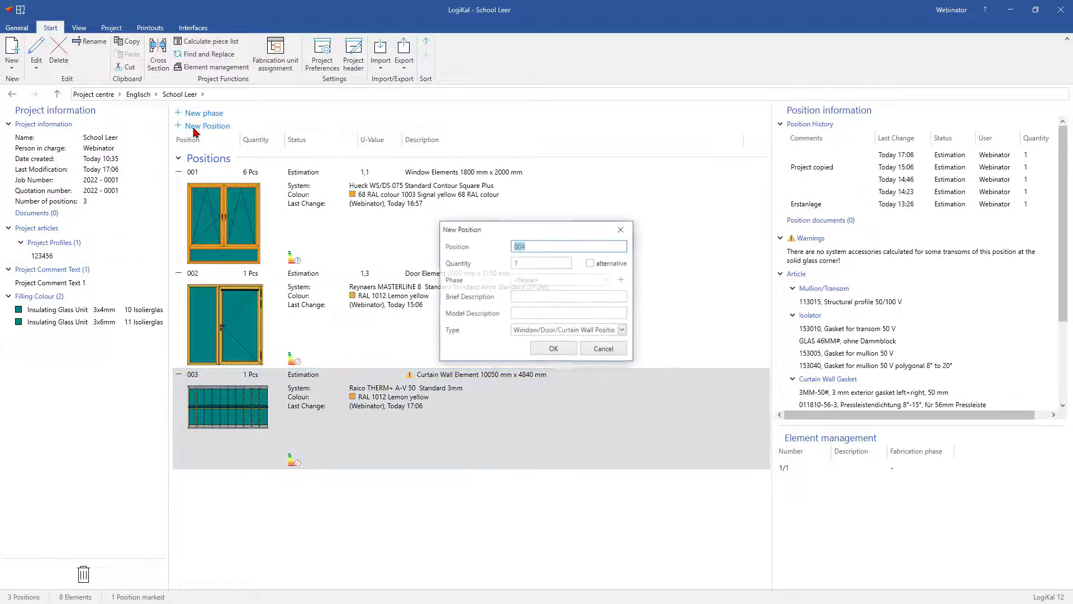
left_click(535, 351)
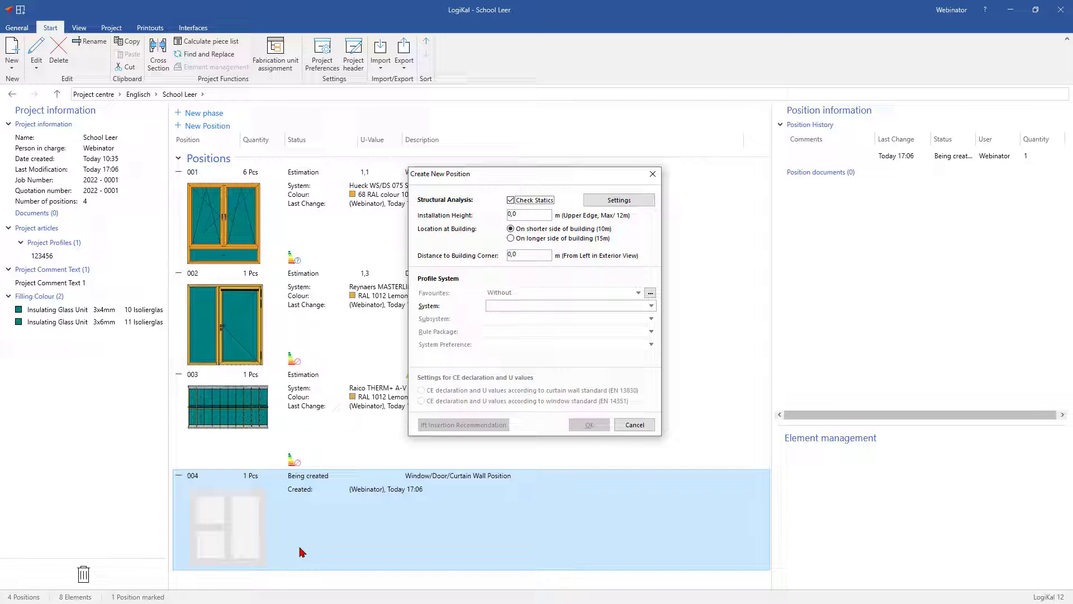
left_click(632, 426)
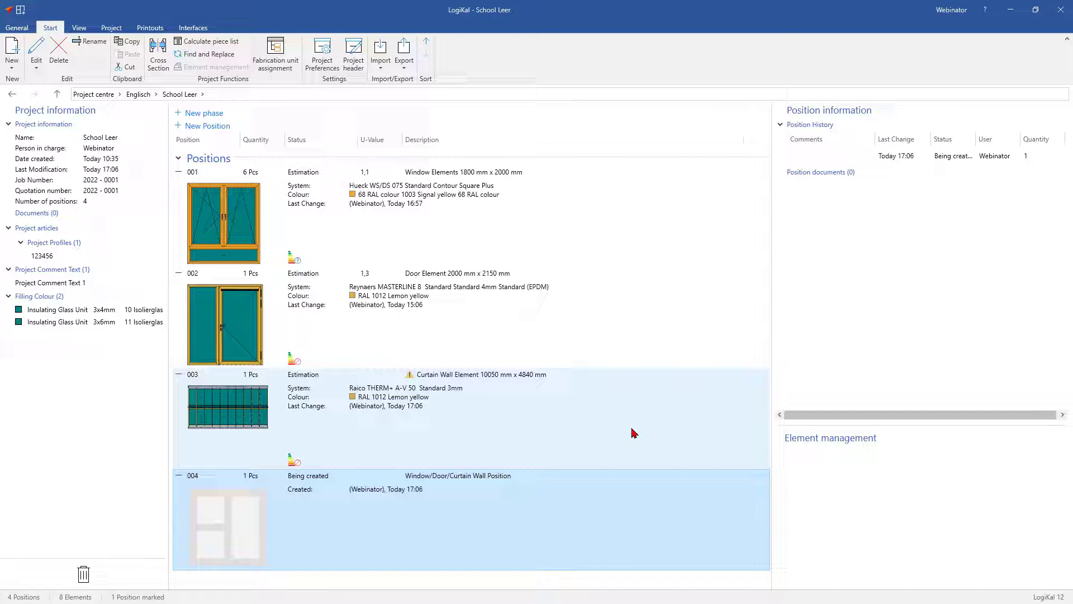
Step: Open the hardware input of door position 002 for editing
right_click(381, 324)
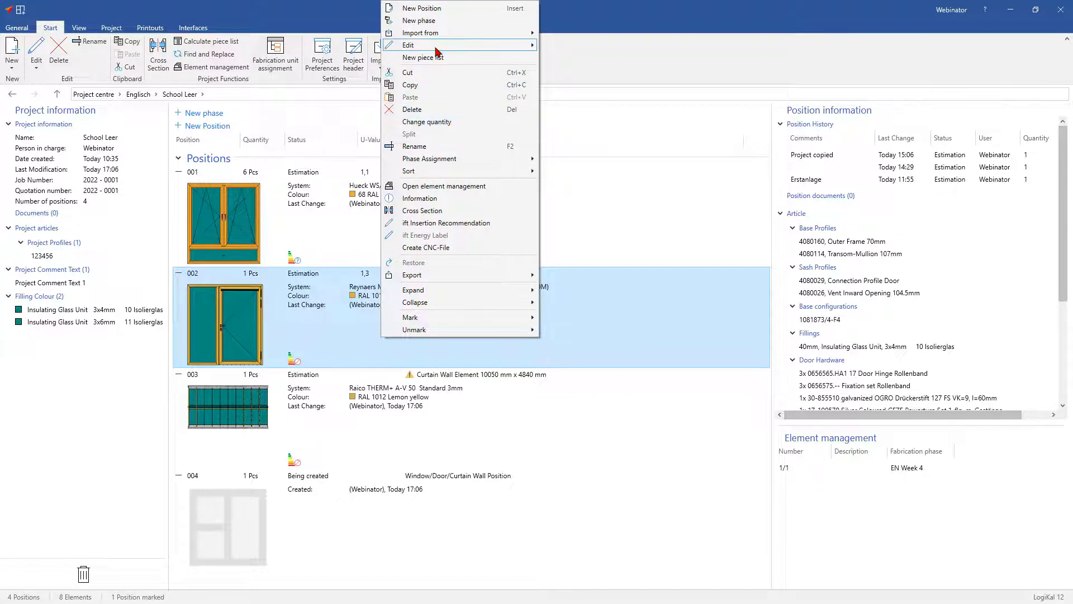
mouse_move(492, 51)
left_click(571, 81)
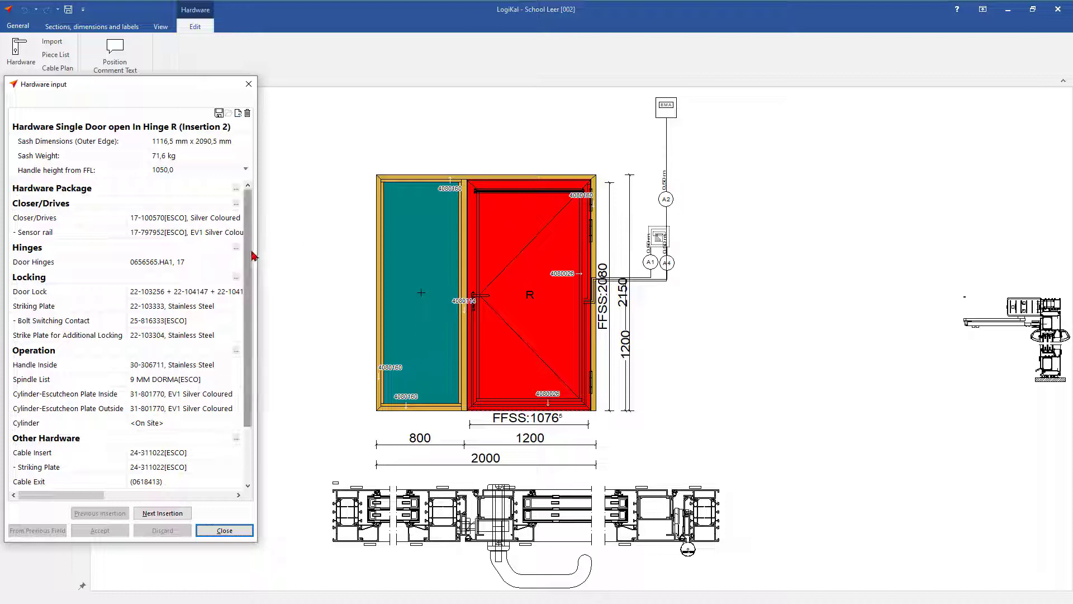
Step: Try adding a by-customer control unit to the door's other hardware, and discard the hardware changes
left_click_drag(251, 255, 248, 330)
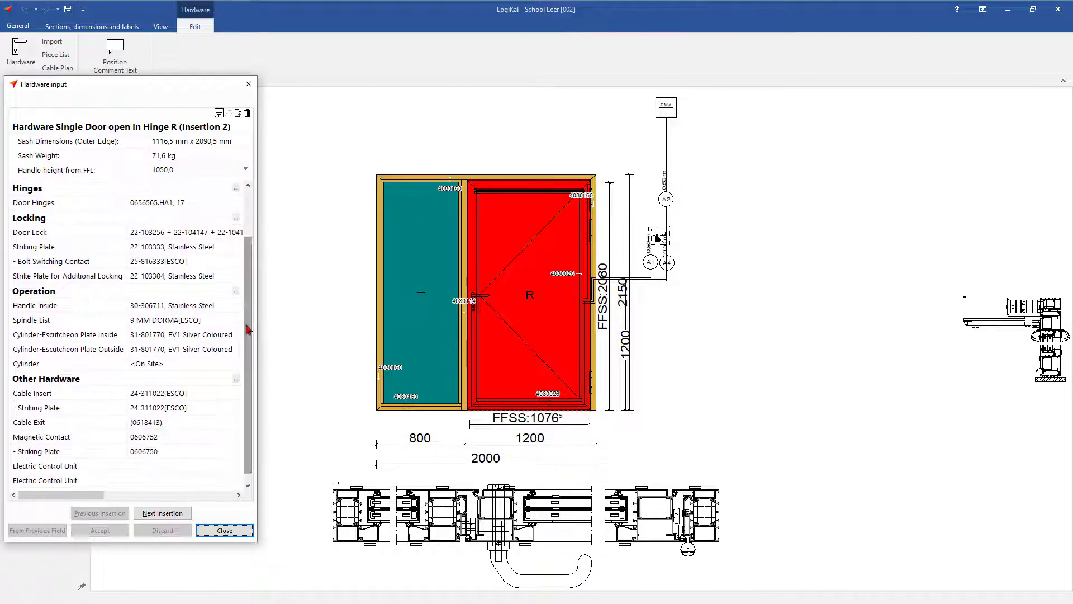
right_click(49, 384)
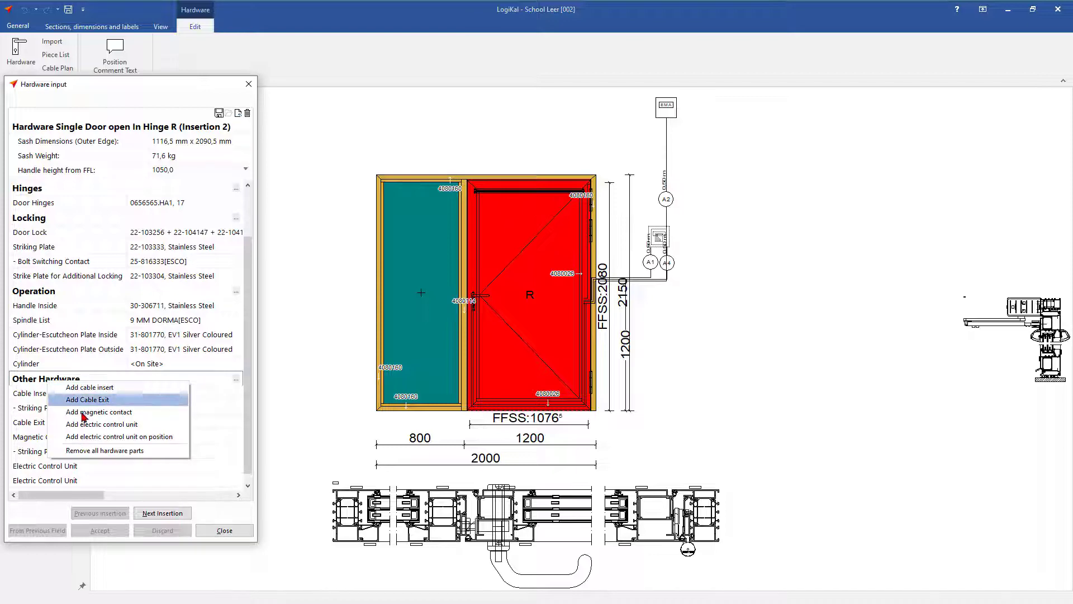
left_click(84, 425)
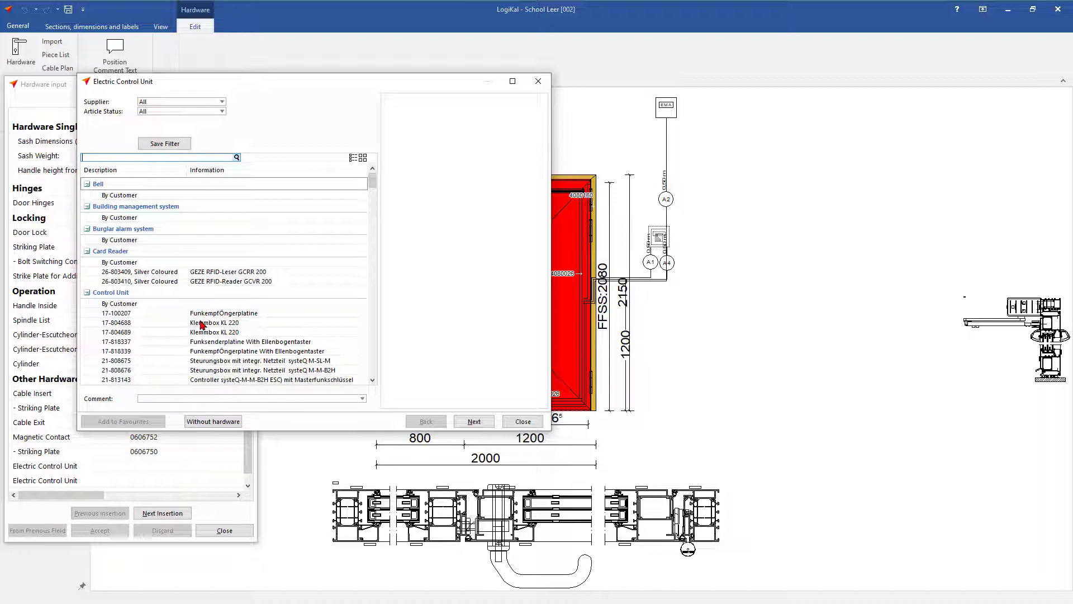
left_click(175, 306)
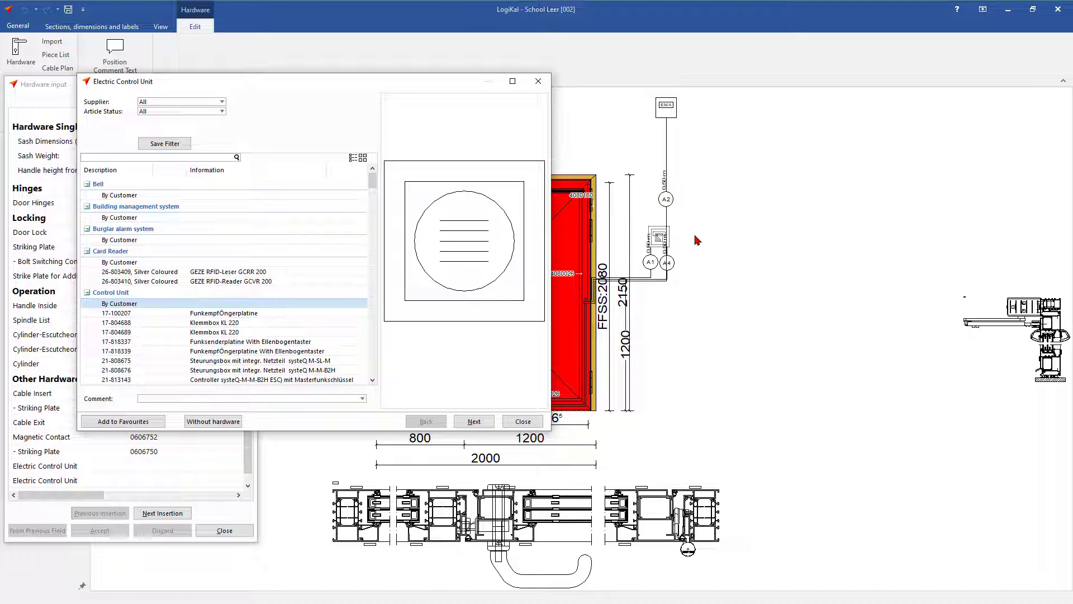
left_click(538, 81)
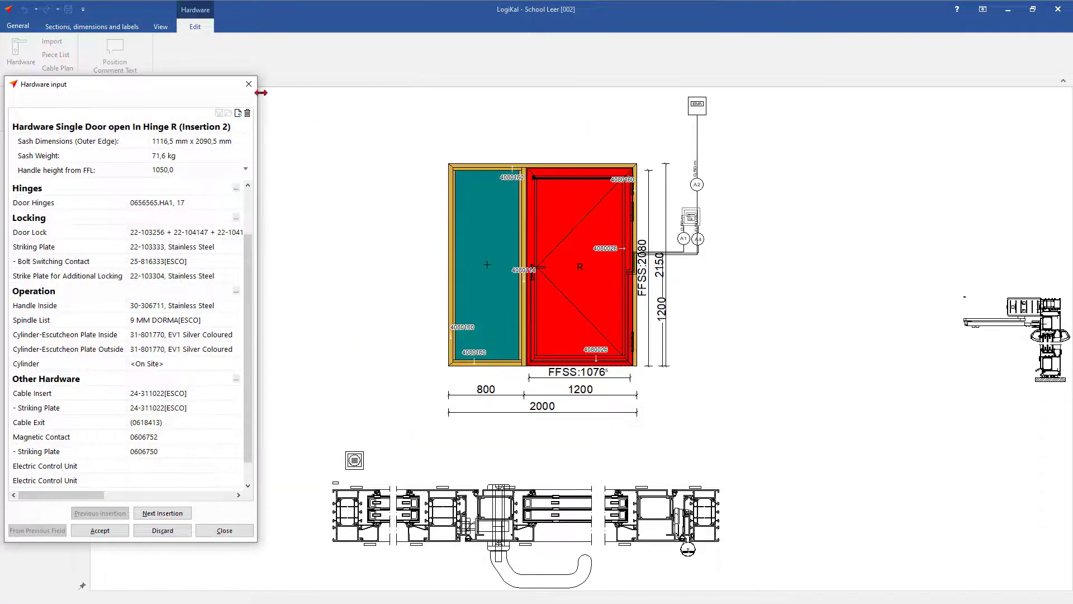
left_click(249, 84)
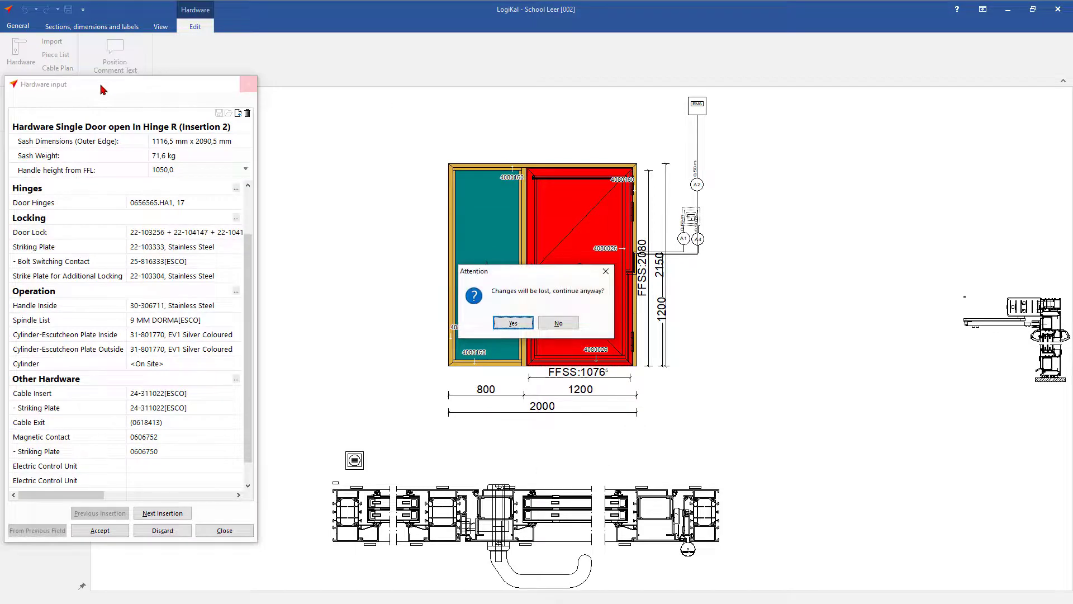
key("Return")
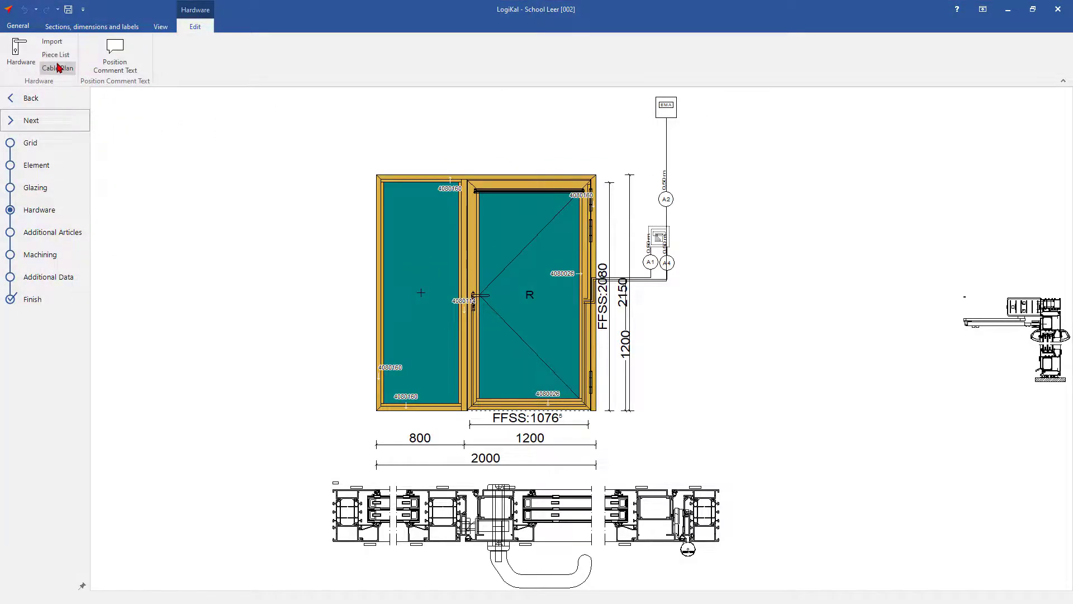
Step: Open the door's cable plan, and start a cable route between the lock ESCO 22-103256 and cable insert ESCO 24-311022, cancelling the cable selection
left_click(59, 68)
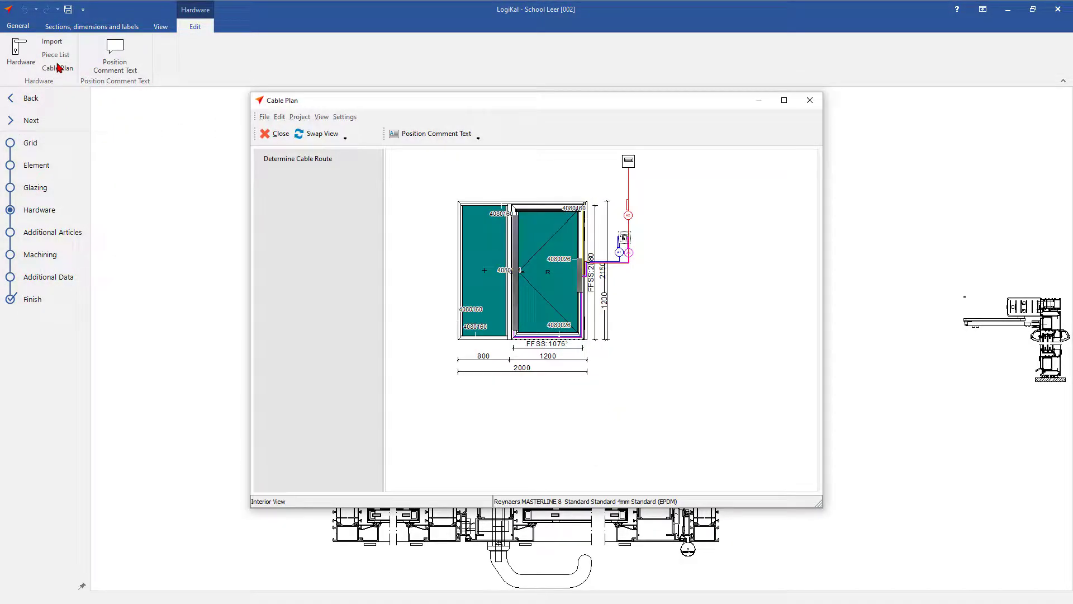
left_click(316, 159)
left_click(516, 255)
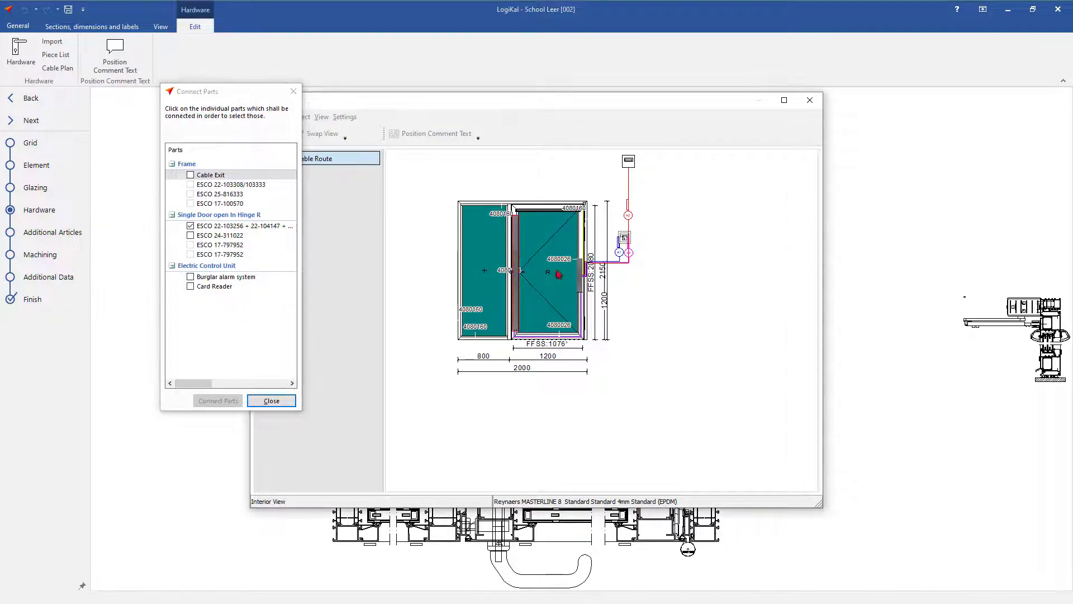
left_click(581, 278)
left_click(190, 277)
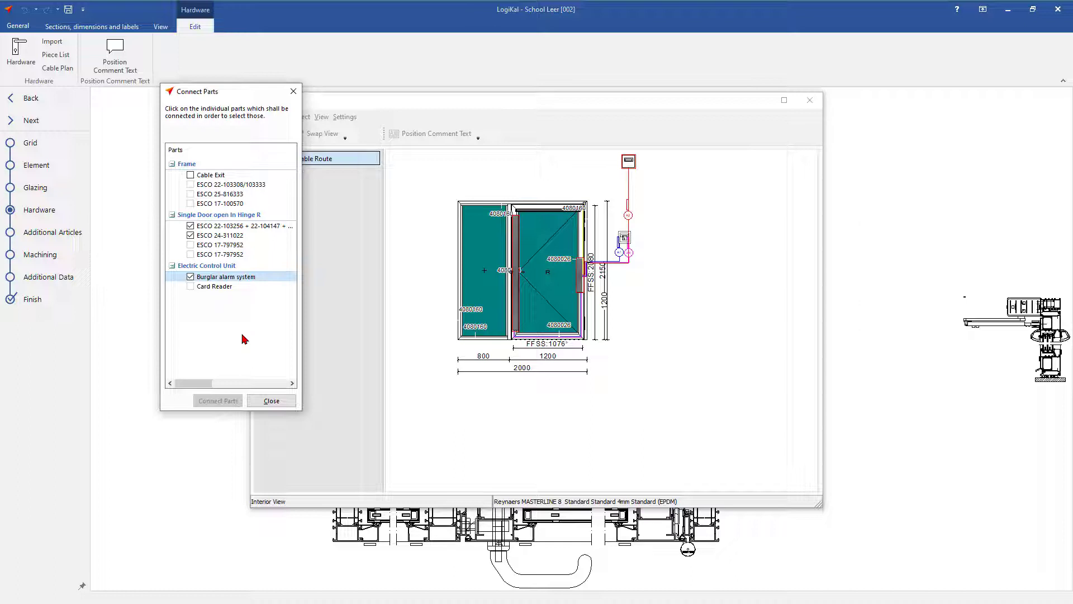
left_click(191, 277)
left_click(231, 400)
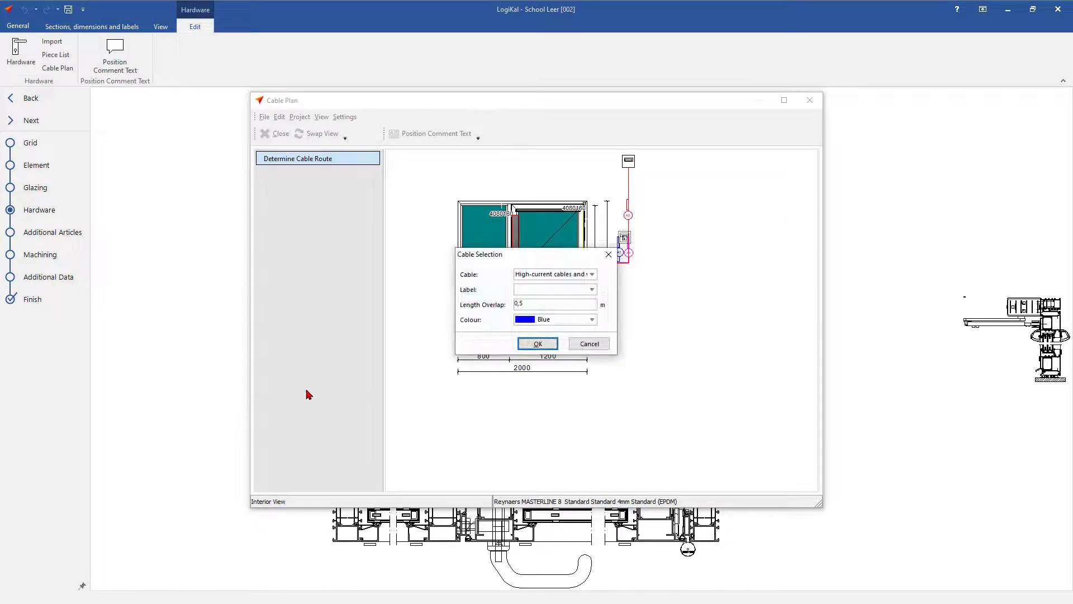
left_click(532, 274)
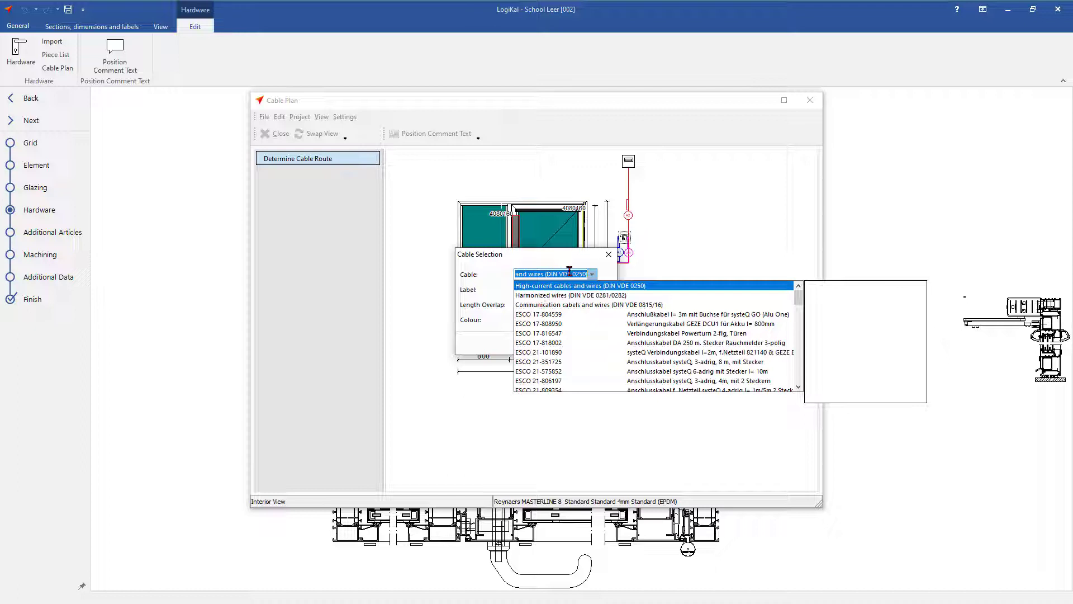
left_click(609, 254)
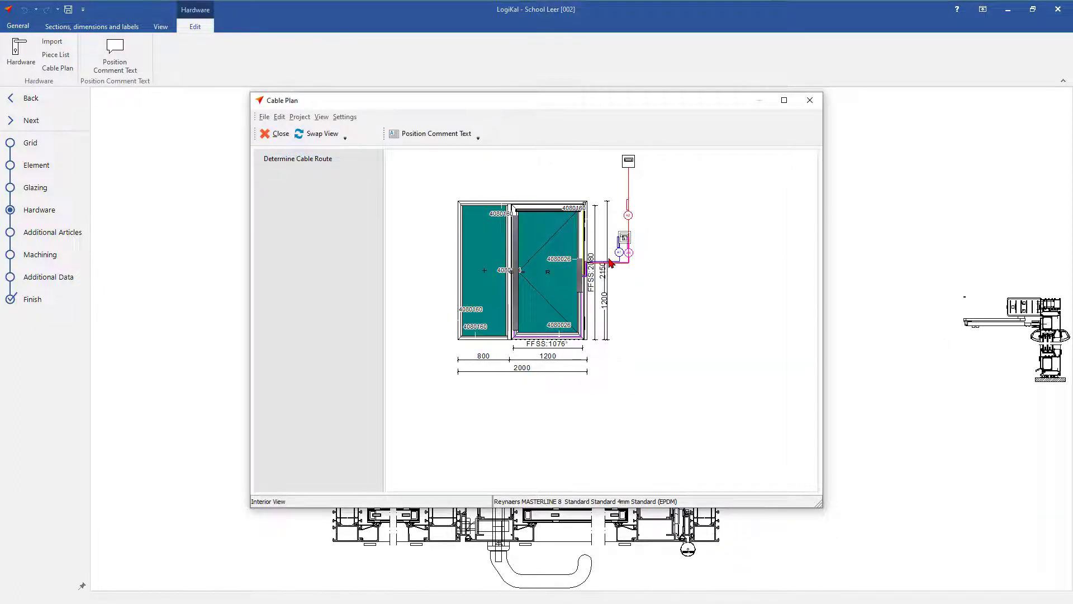
Step: Move the burglar alarm system's electric control unit to just above the upper-left corner of the door element
right_click(632, 166)
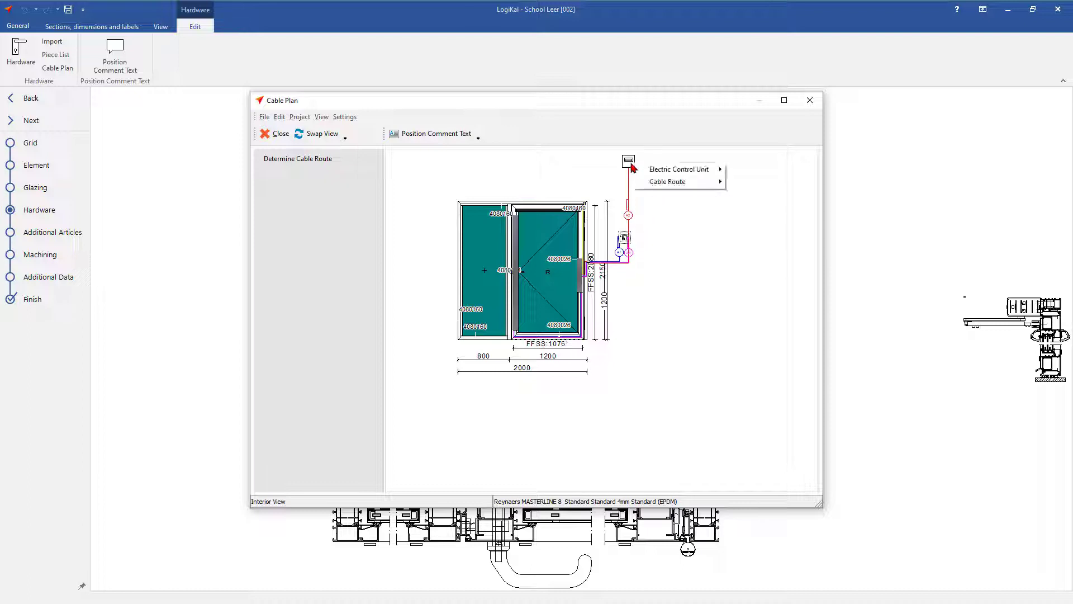
mouse_move(653, 170)
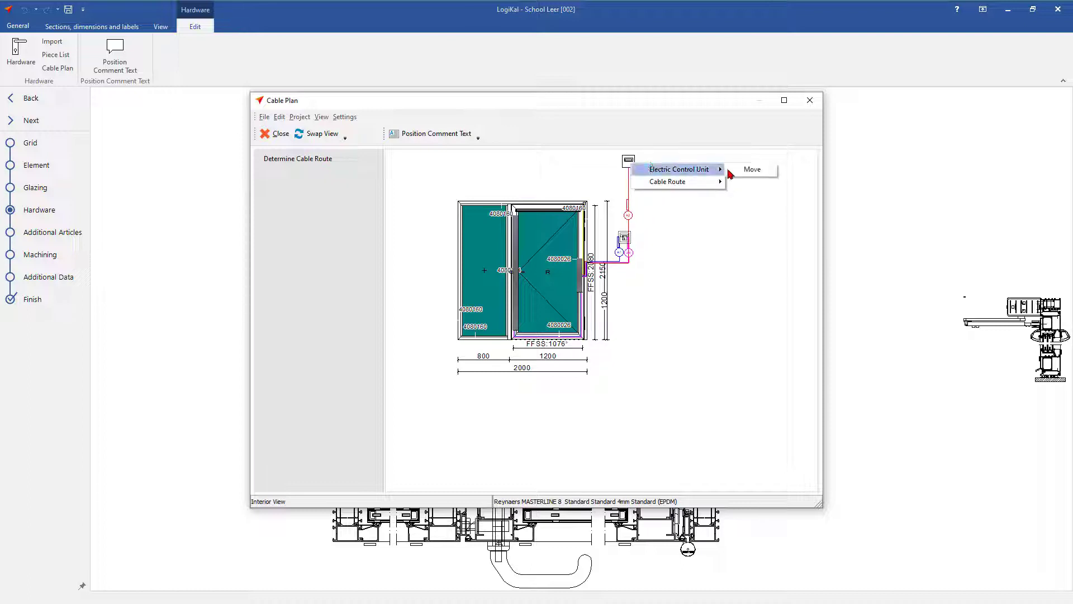
left_click(752, 169)
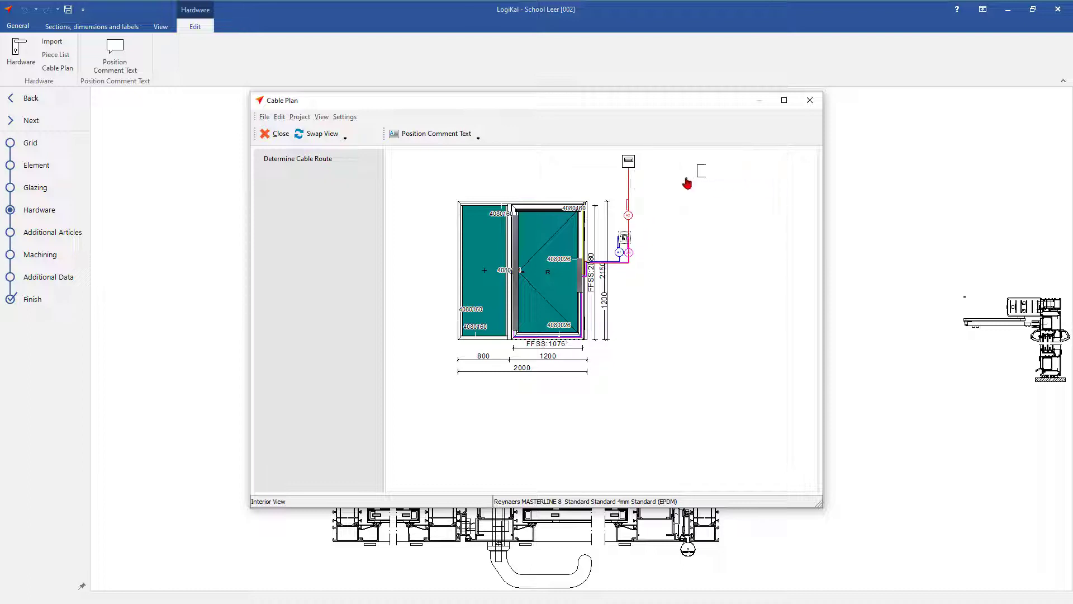
left_click(455, 176)
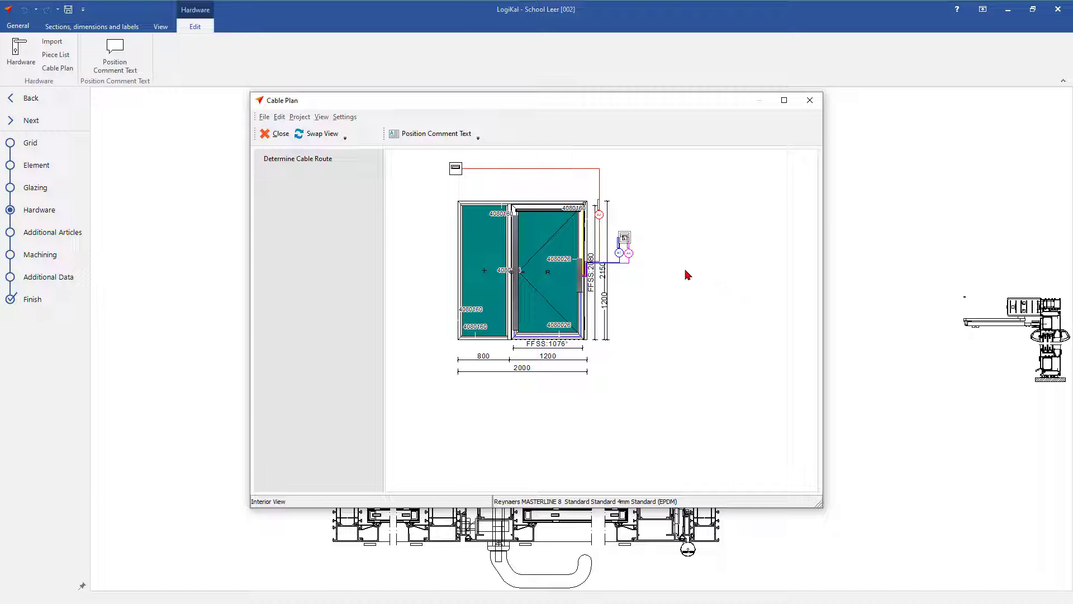
Step: Preview the cable plan drawing as a plot, and close the preview
left_click(265, 120)
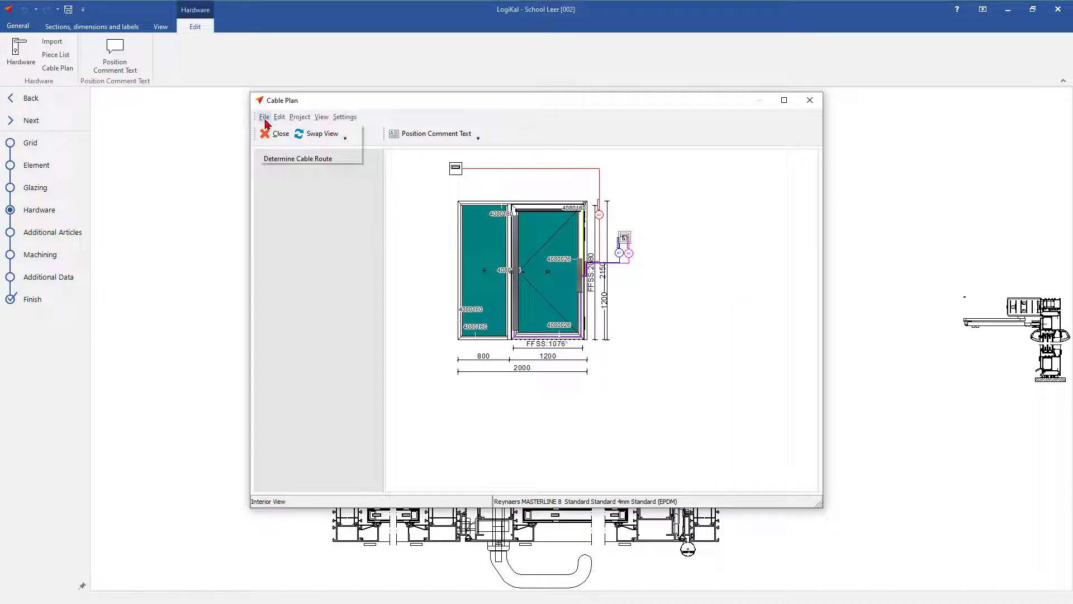
left_click(289, 143)
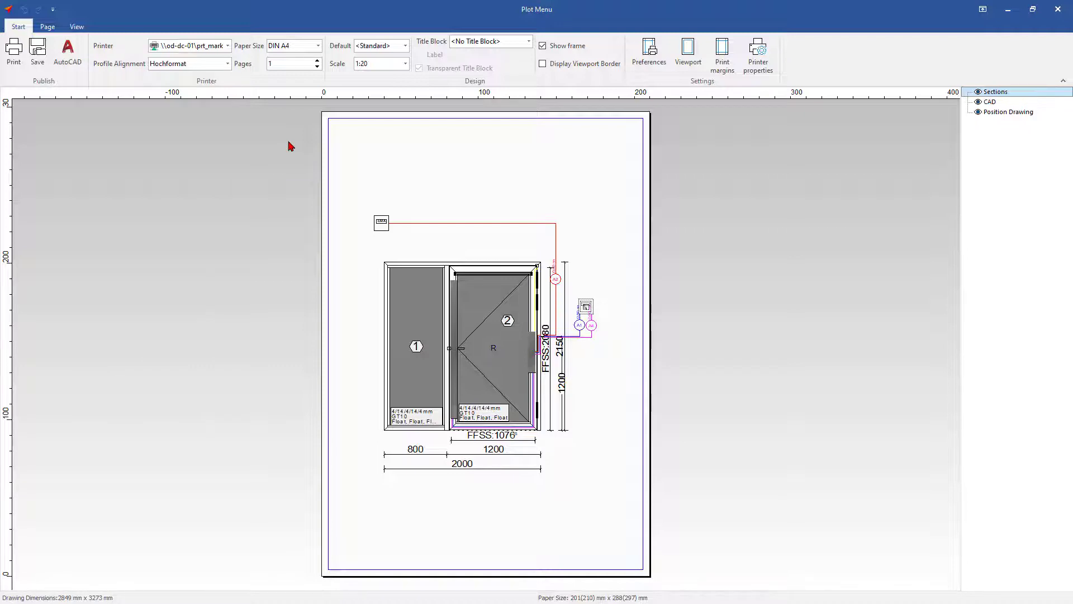
left_click(1056, 11)
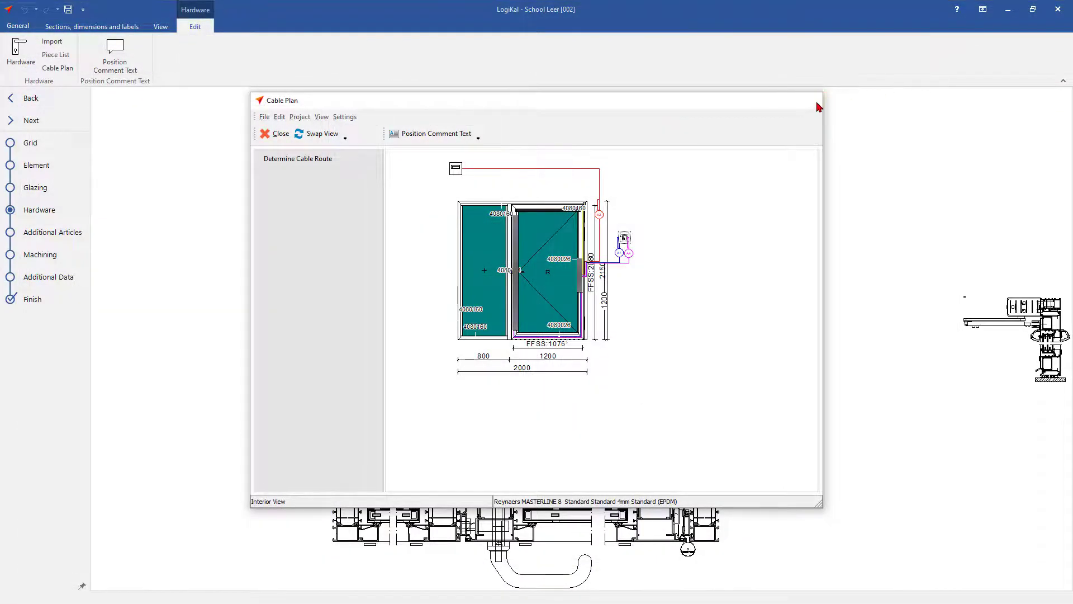
Step: Close the cable plan and finish position 002, calculating a new parts list
left_click(810, 101)
left_click(59, 304)
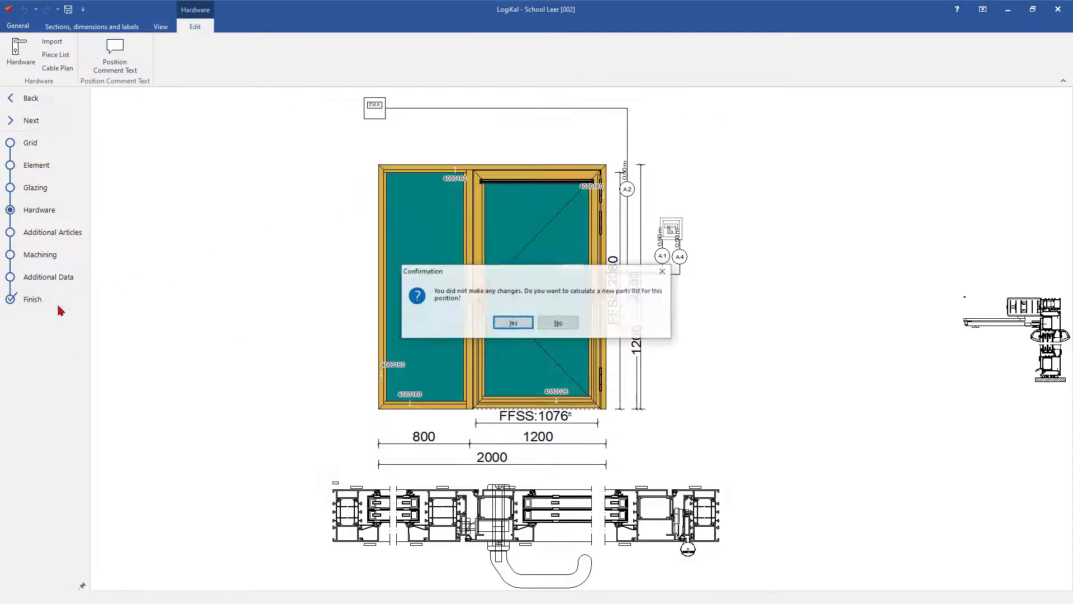
left_click(533, 326)
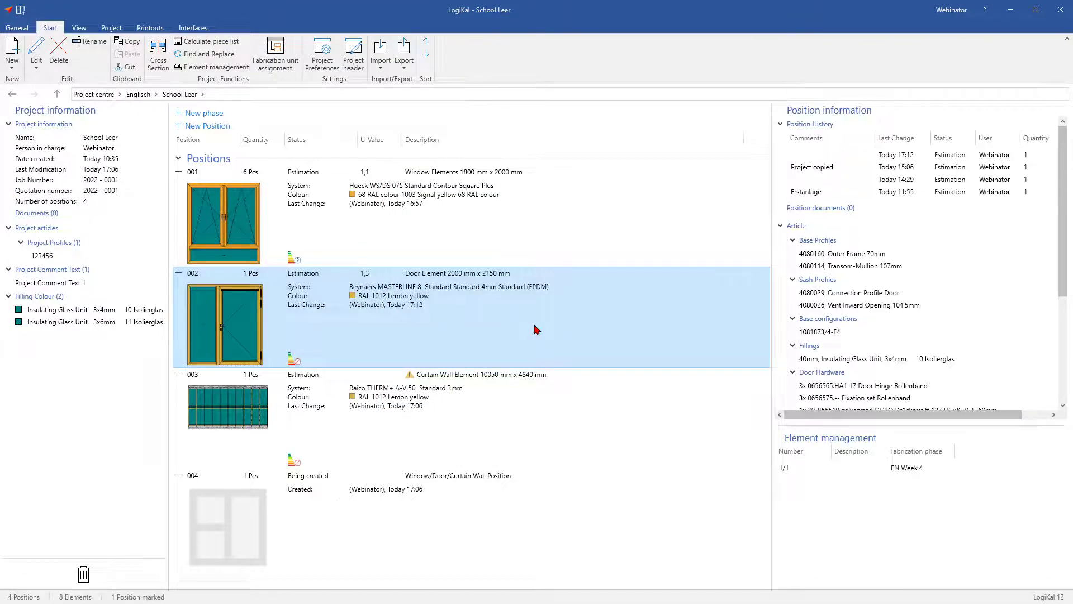
Step: Preview the cable plan printout for the marked position 002, including the cable route and locking lists on page 2
left_click(152, 28)
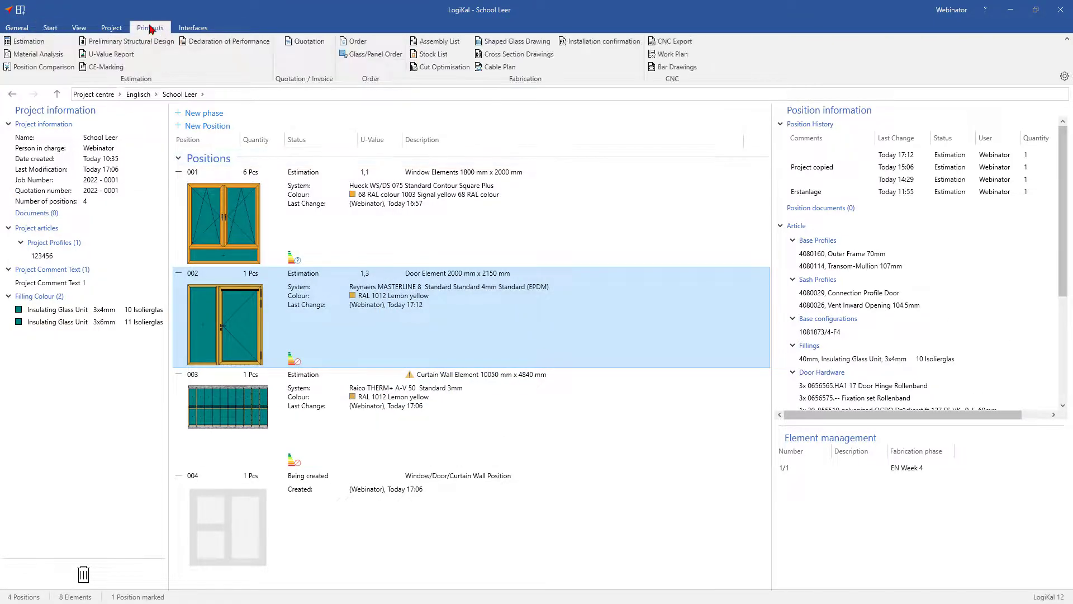
left_click(493, 70)
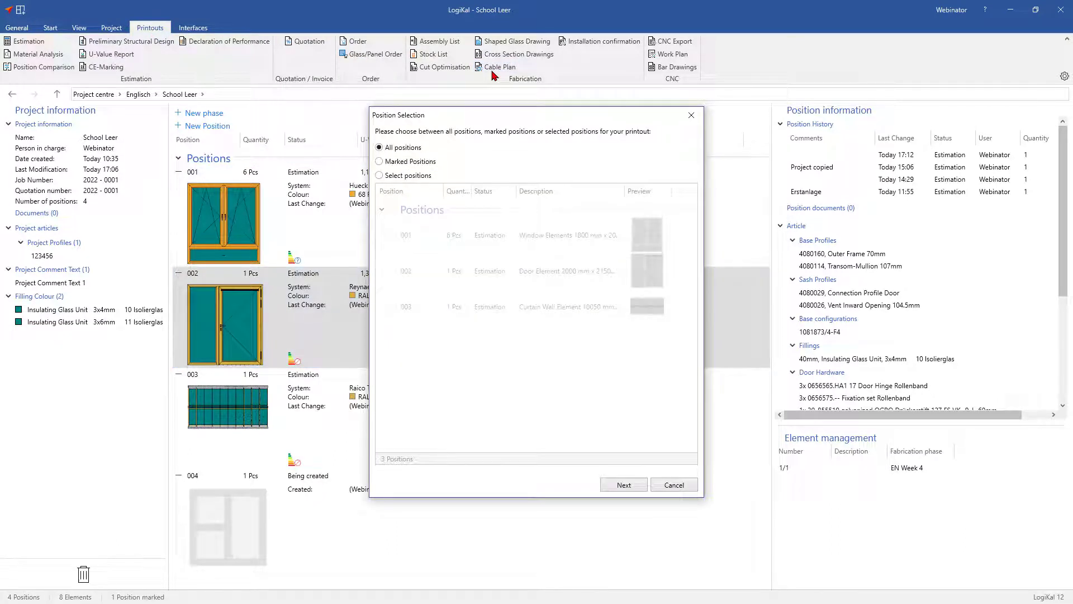
left_click(414, 162)
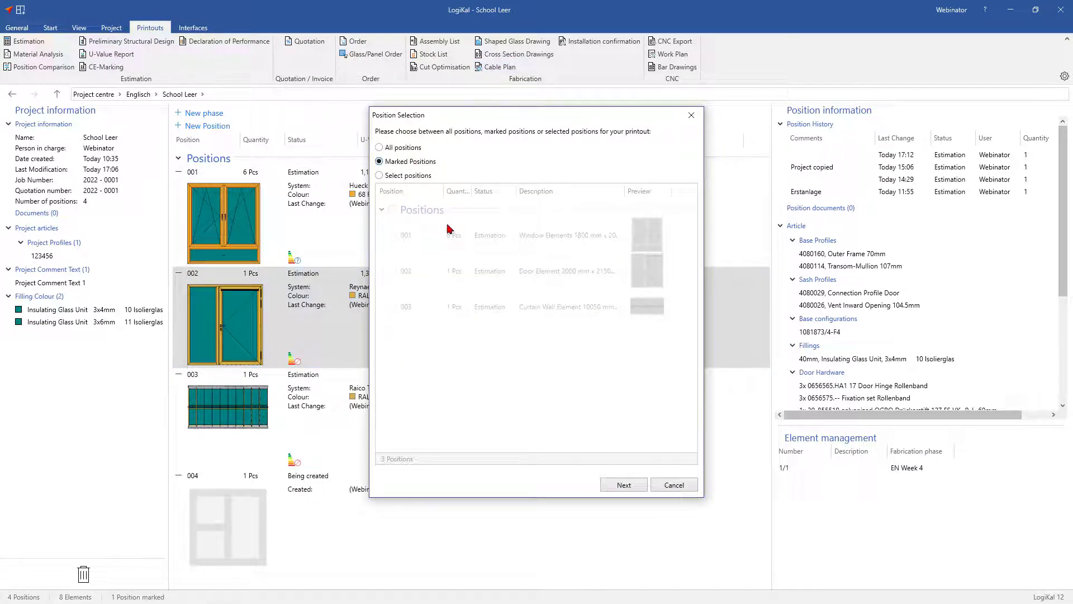
left_click(623, 485)
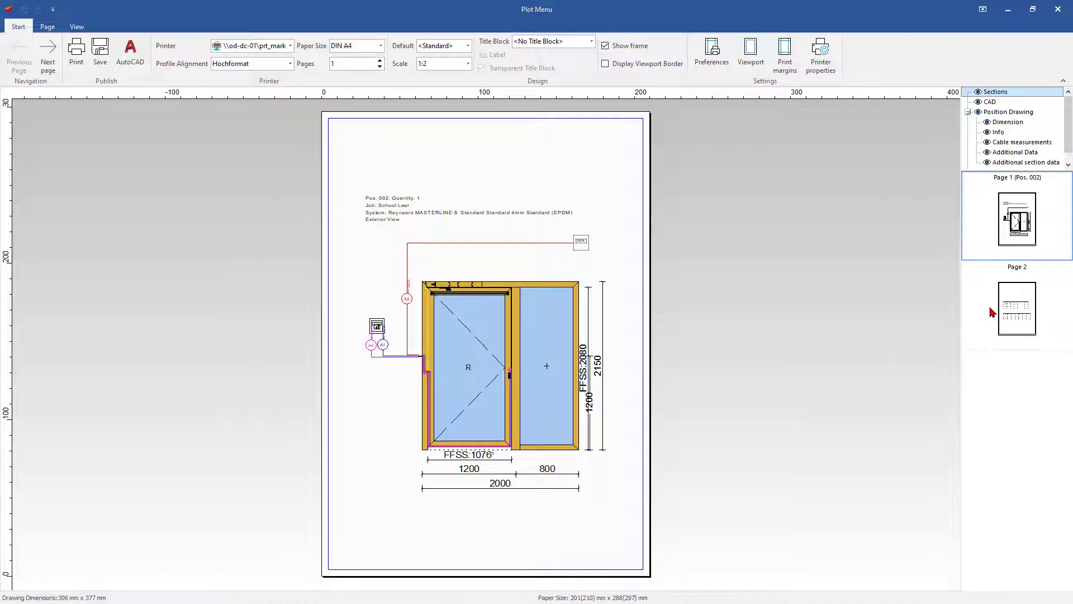
left_click(992, 312)
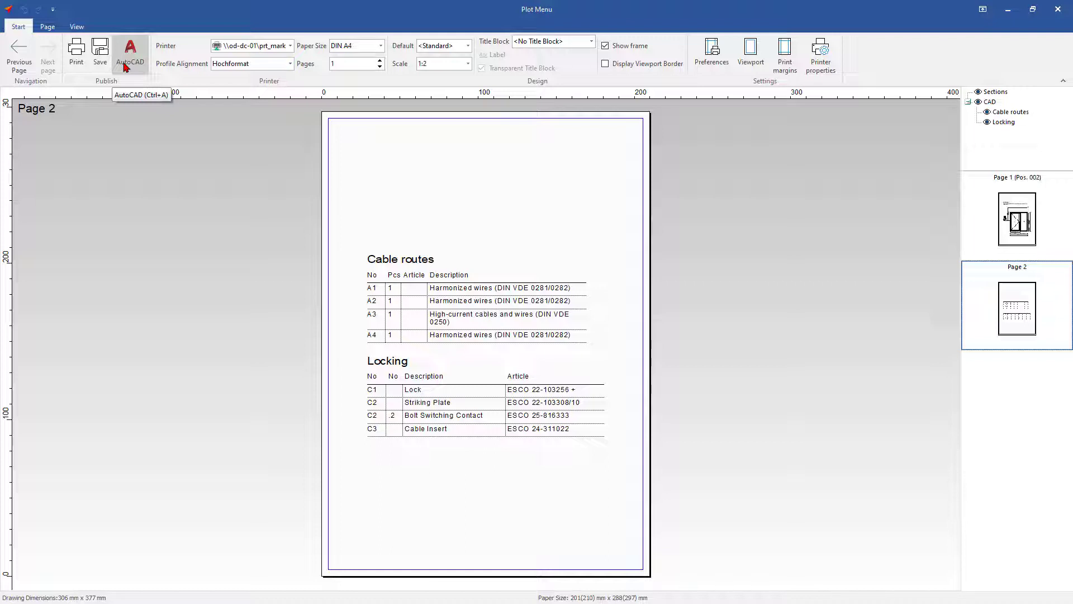
left_click(1058, 6)
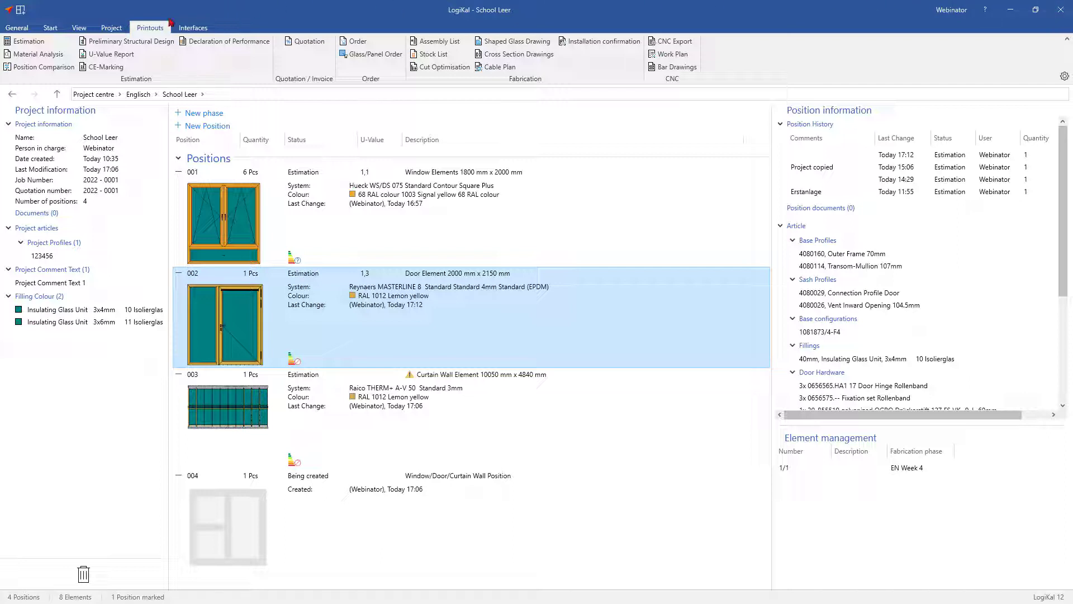
Step: Examine the project-specific profiles of School Leer and close their settings
left_click(108, 33)
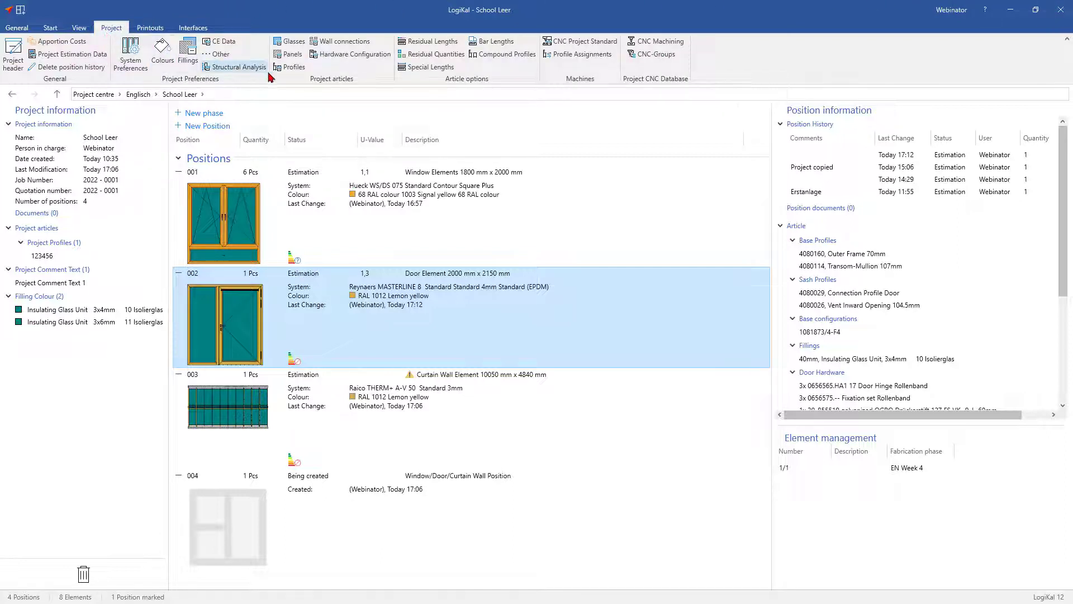
left_click(292, 71)
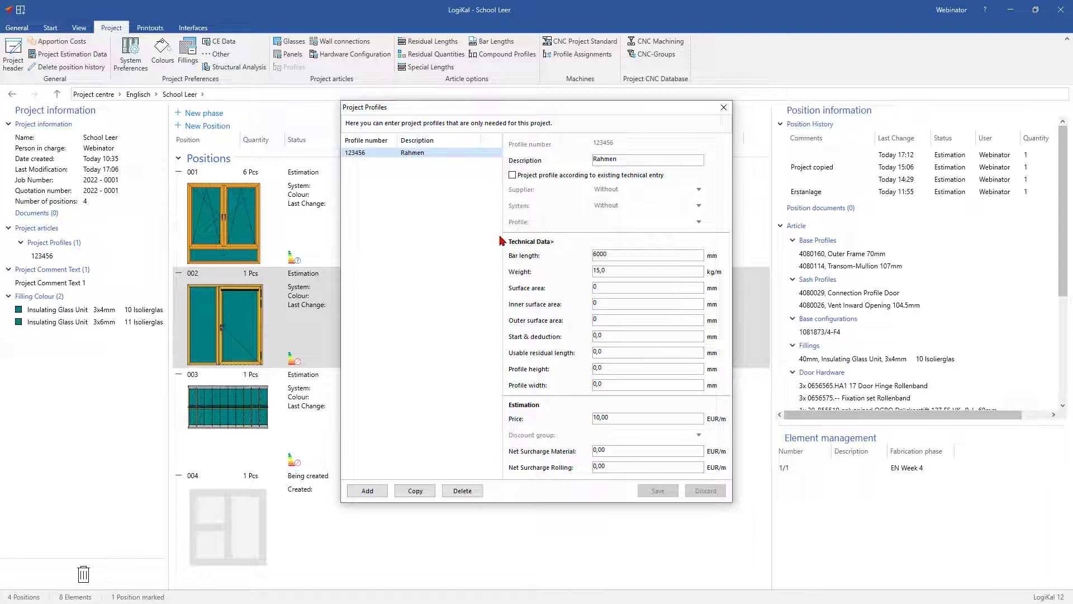
left_click(723, 110)
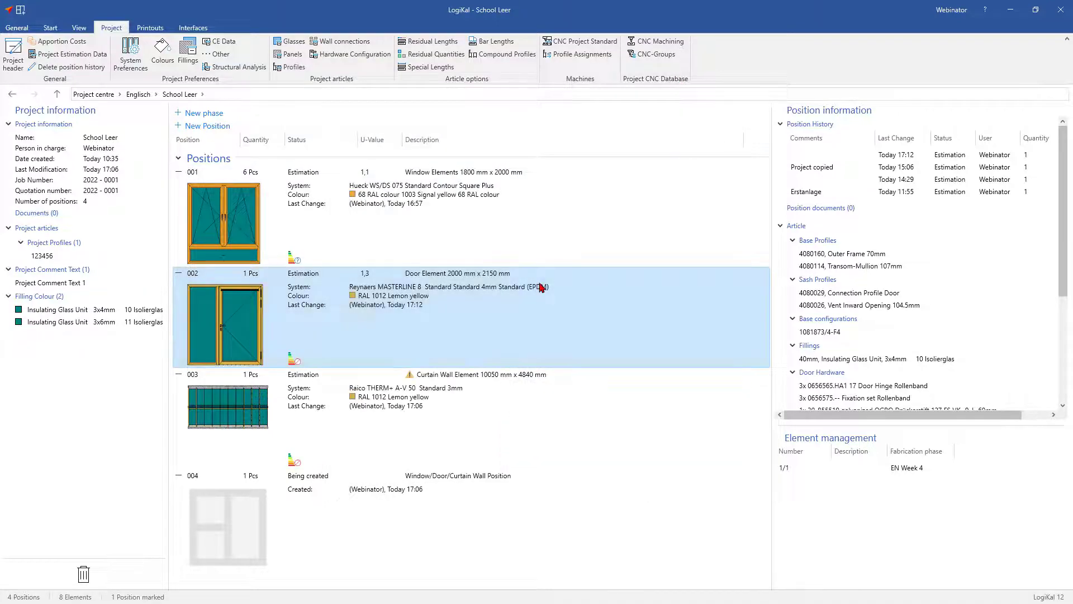
Step: Add position 005 with quantity 1 as a Material Position
left_click(220, 127)
left_click(541, 331)
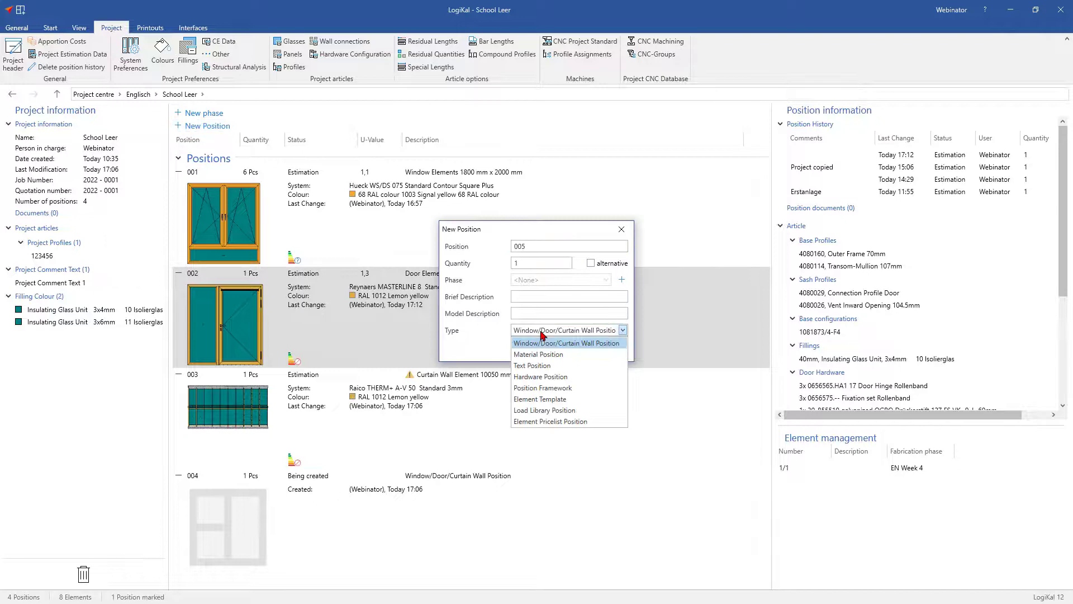
left_click(544, 361)
left_click(549, 351)
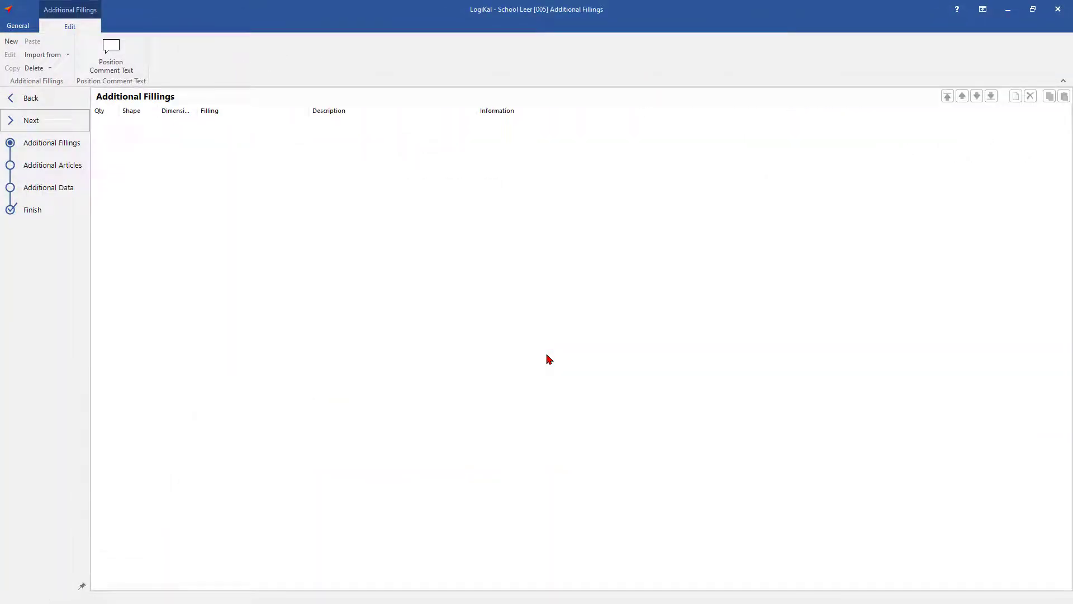
Step: Start a new additional article in position 005 using article number 123456 (Rahmen)
left_click(77, 166)
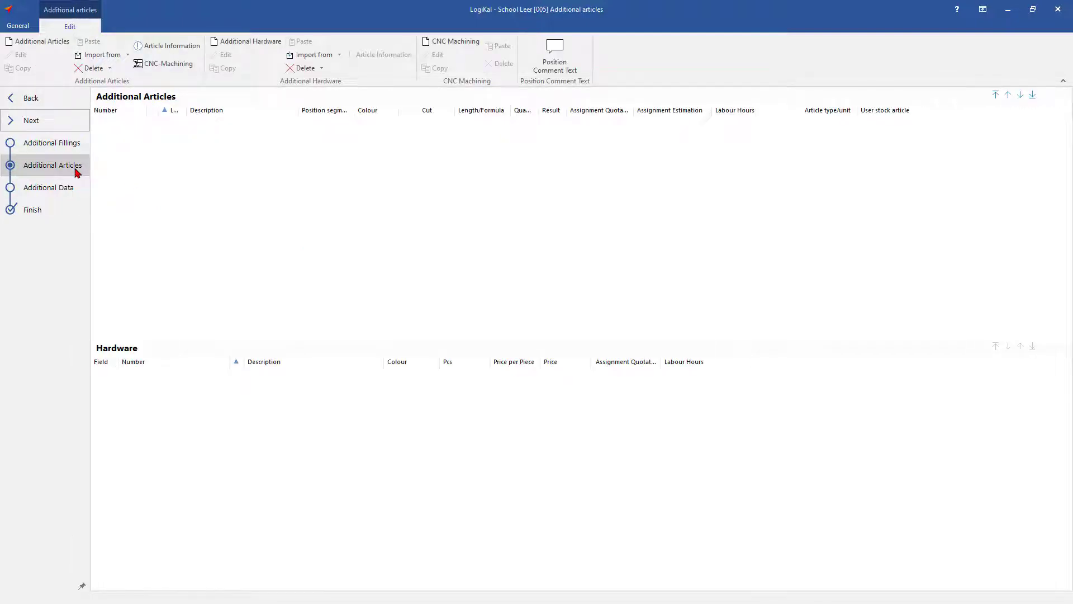
right_click(168, 211)
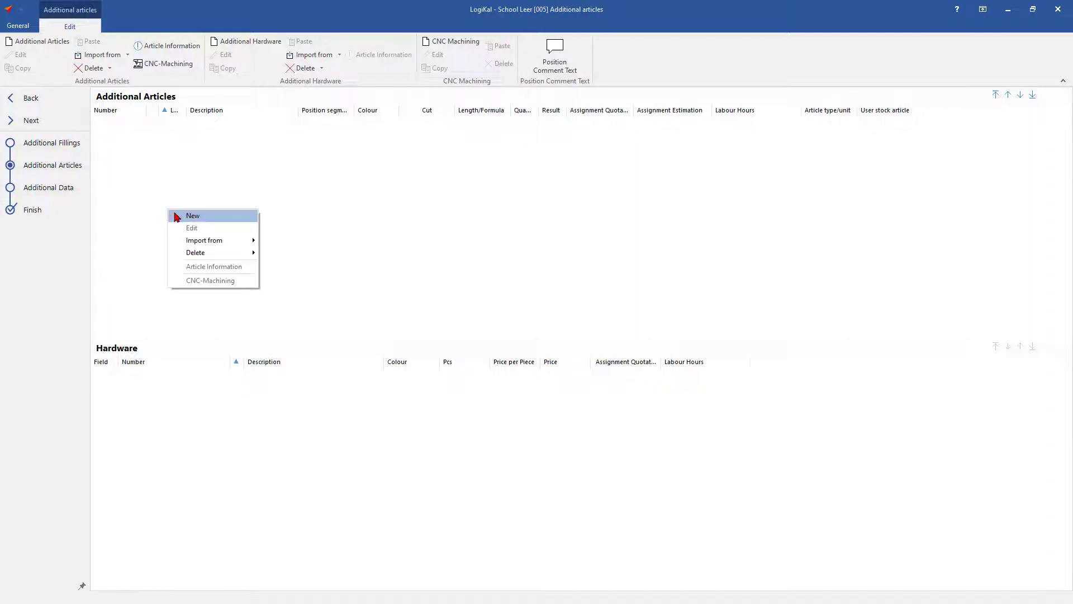
left_click(175, 216)
type("123456")
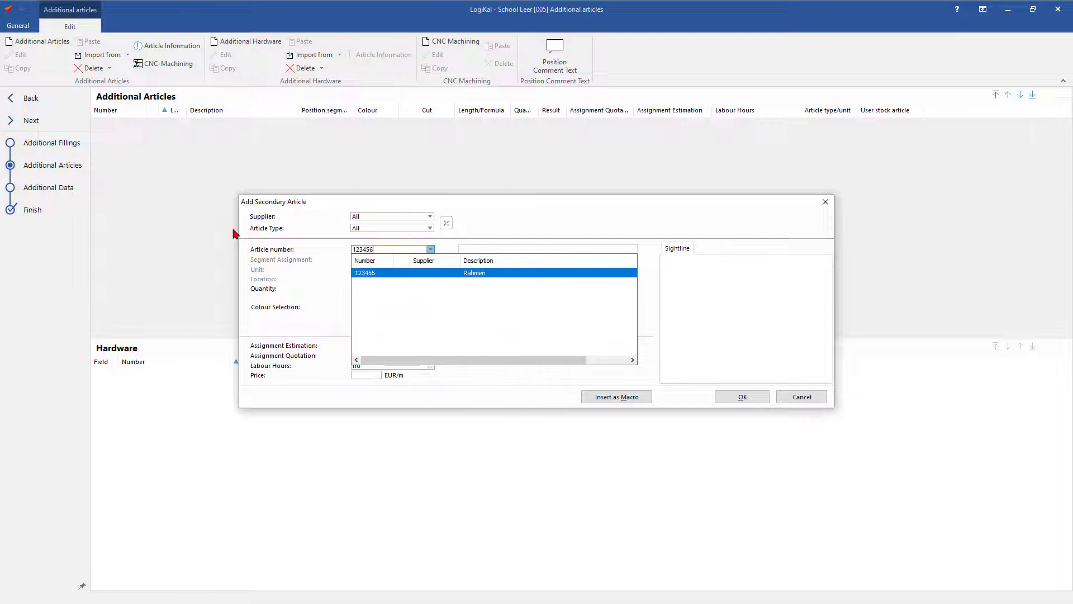
left_click(395, 273)
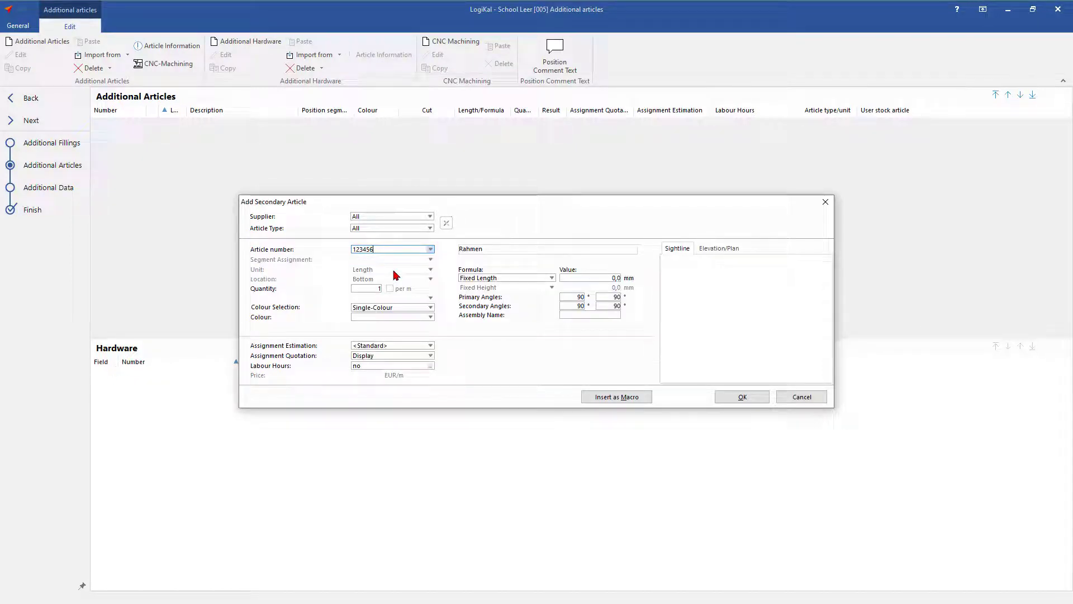
Step: Insert the article in colour RAL 1000 with a fixed length of 2000 mm, and finish and save position 005
left_click(431, 317)
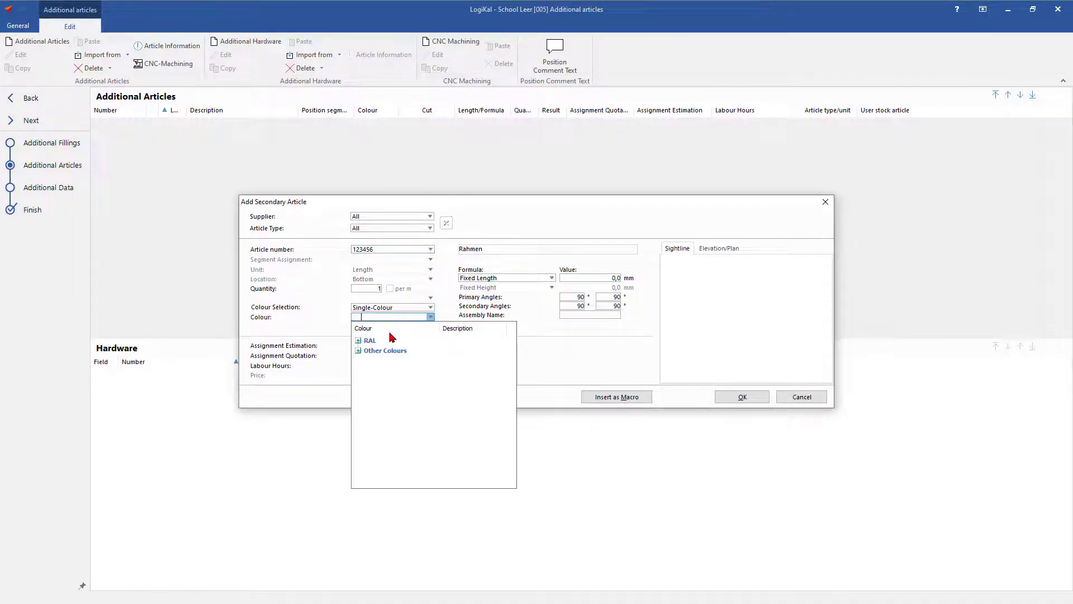
left_click(357, 340)
left_click(380, 355)
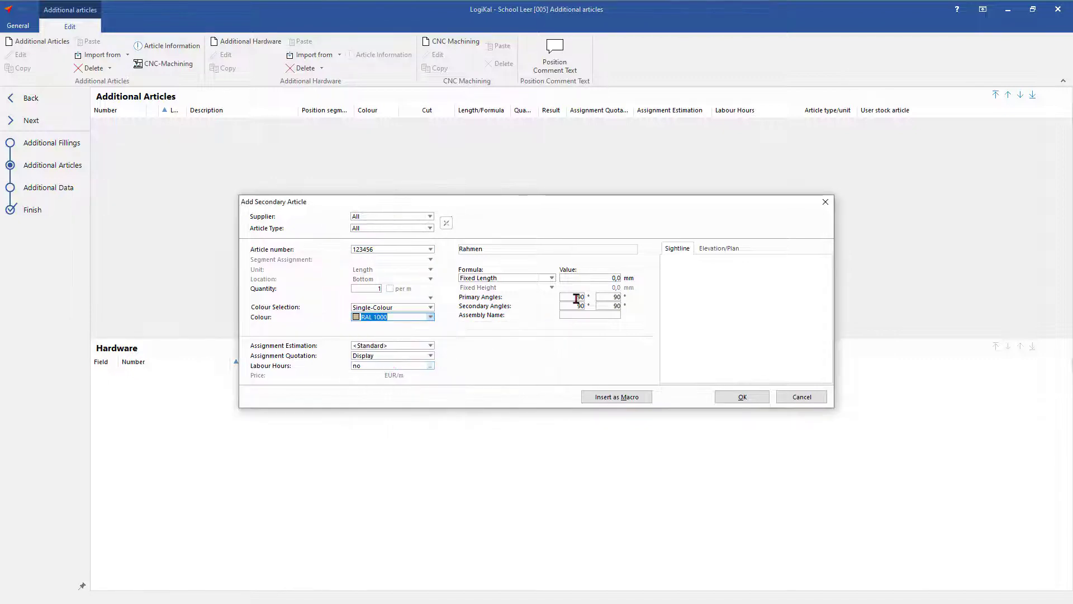
left_click(610, 279)
type("2000")
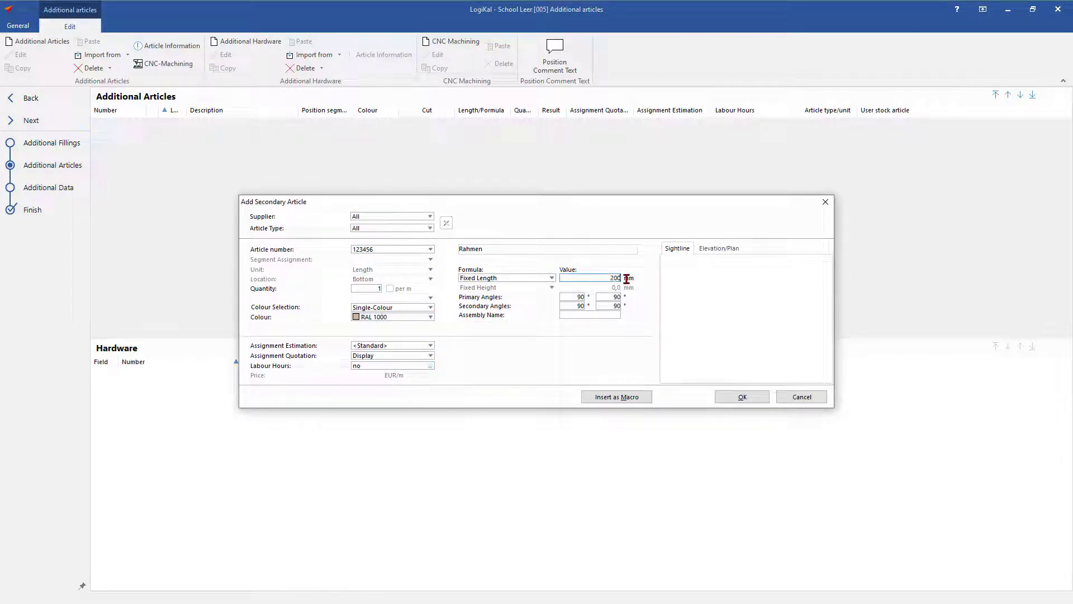
left_click(726, 398)
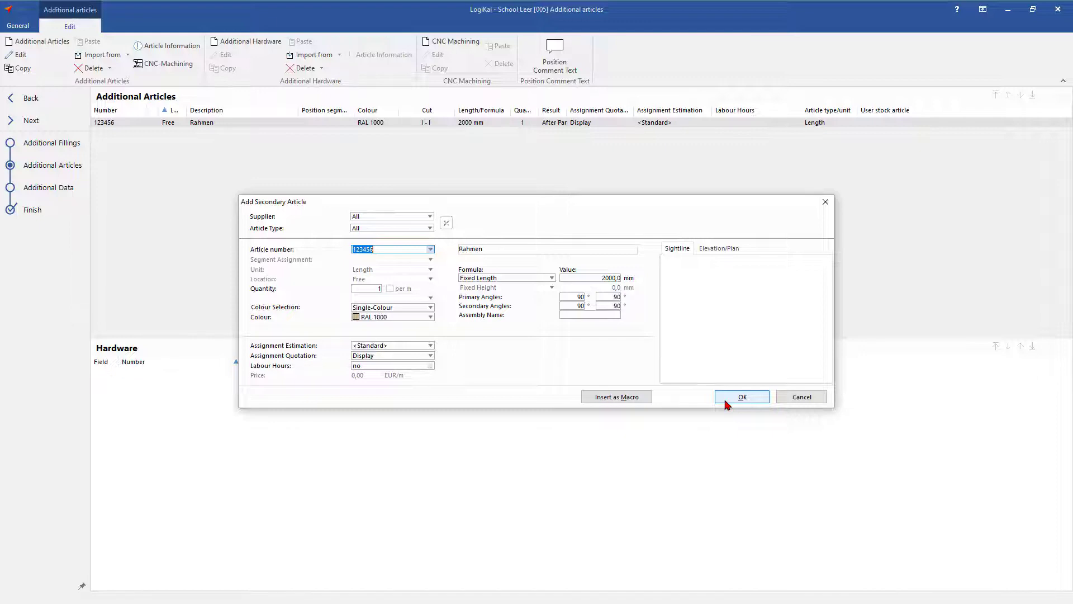
left_click(804, 398)
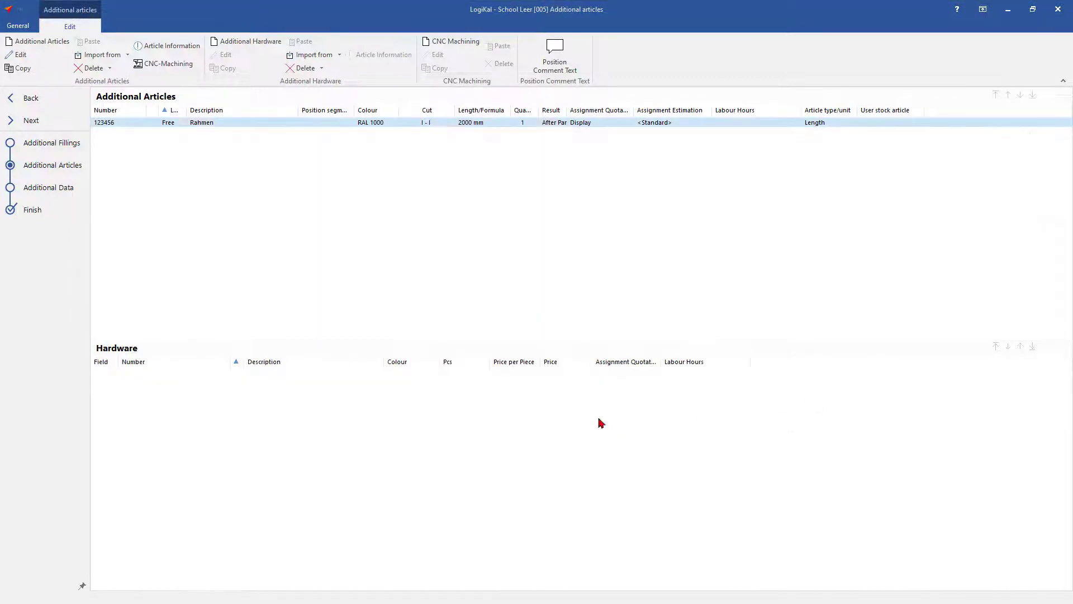
left_click(48, 211)
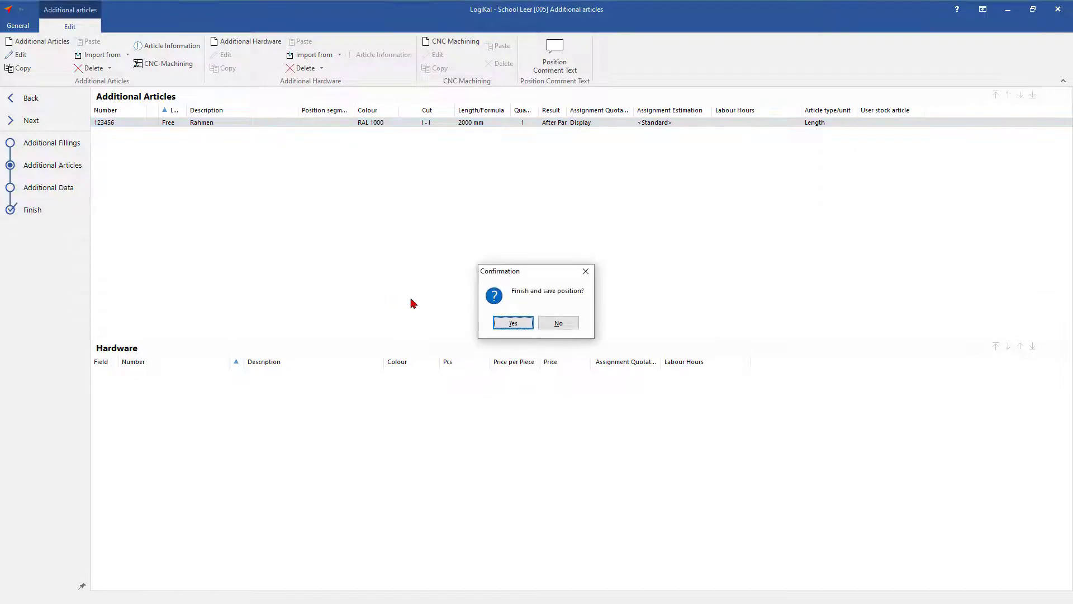
left_click(521, 323)
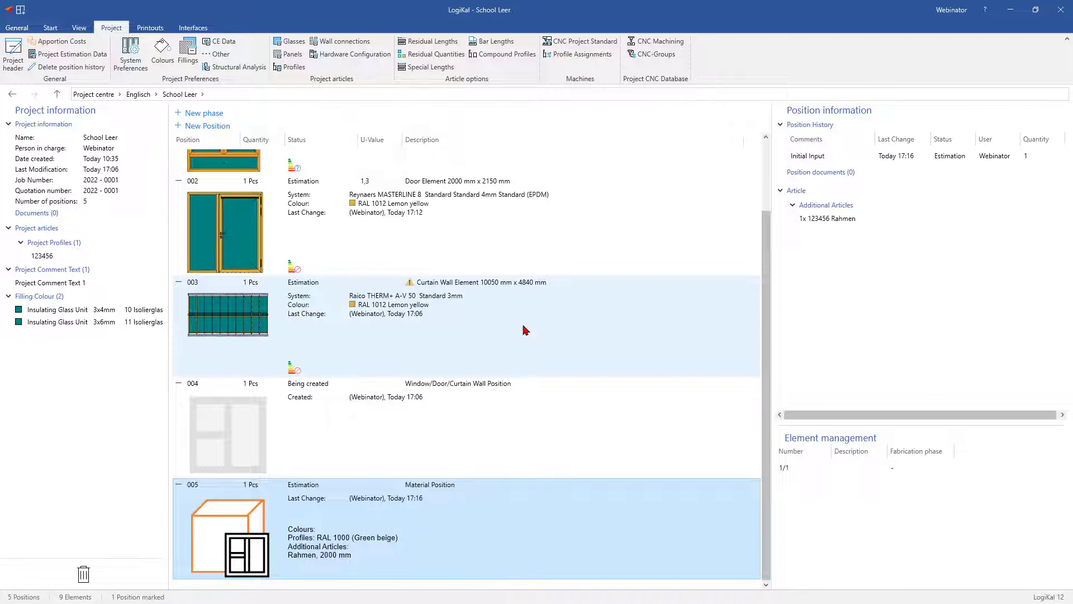
Step: Open position 002's quantity, status and position number for direct editing, cancelling each one
right_click(291, 224)
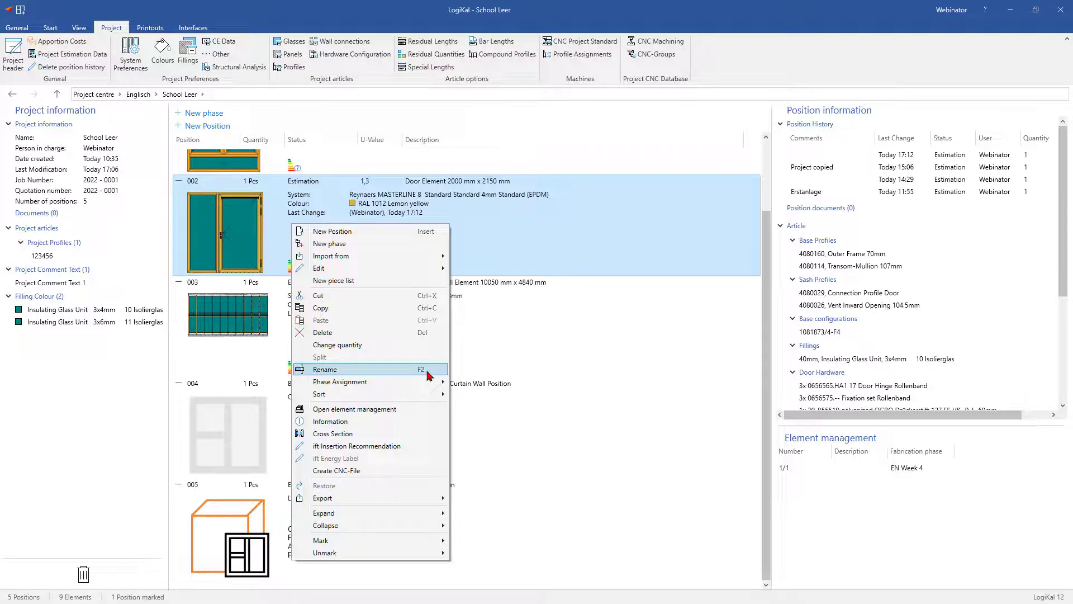
left_click(566, 225)
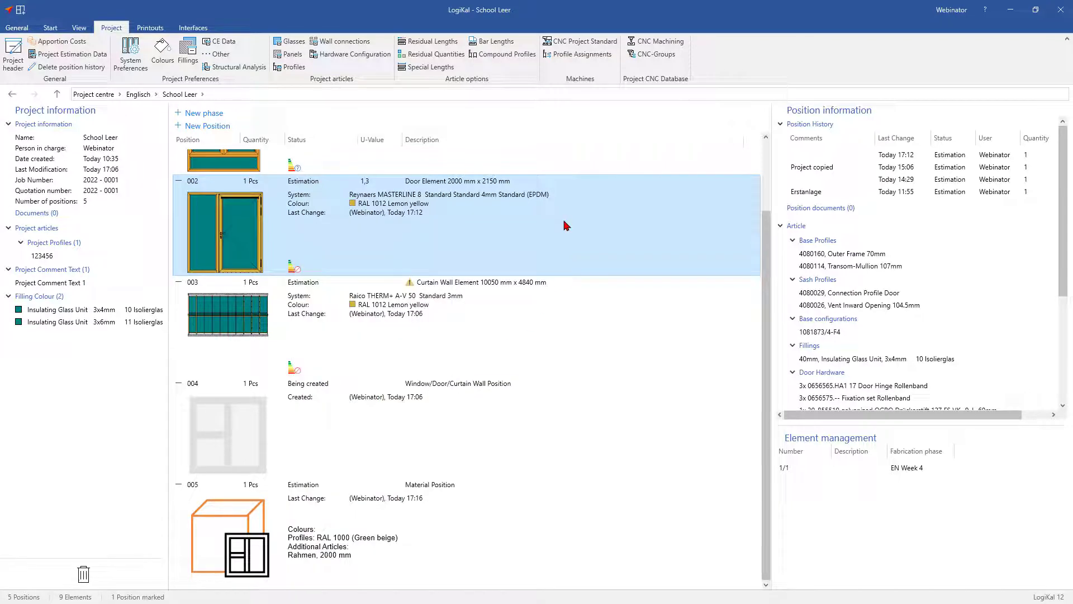
double_click(253, 182)
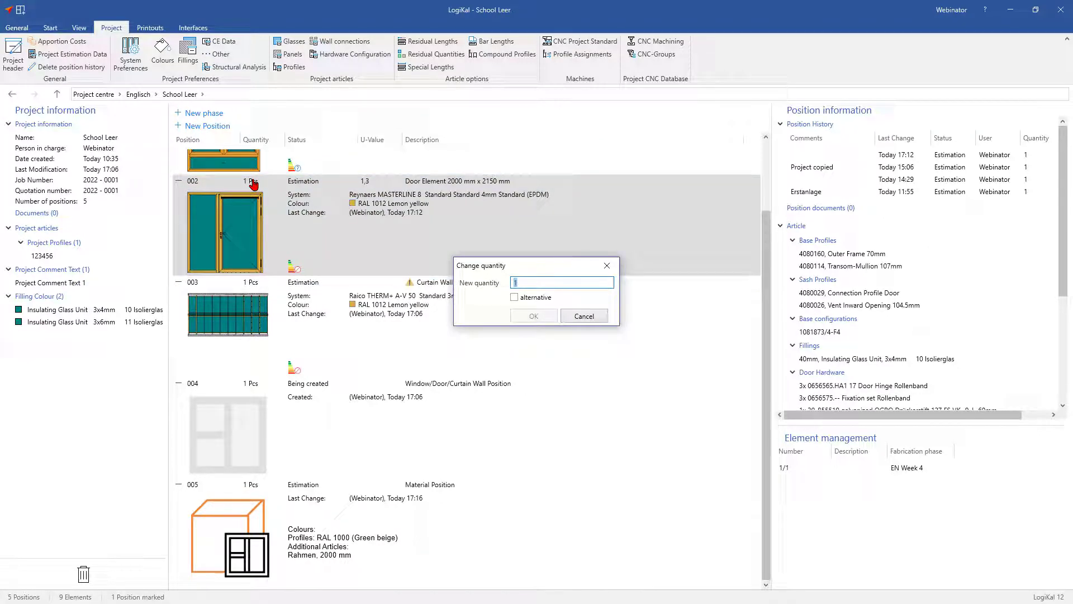
key("Escape")
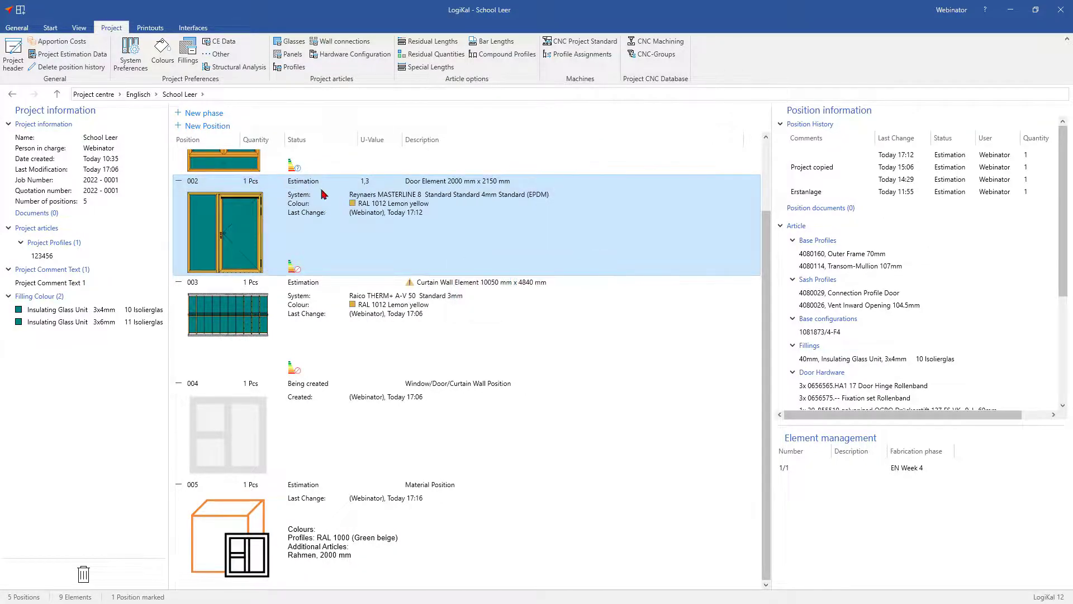
double_click(305, 183)
key("Escape")
double_click(194, 182)
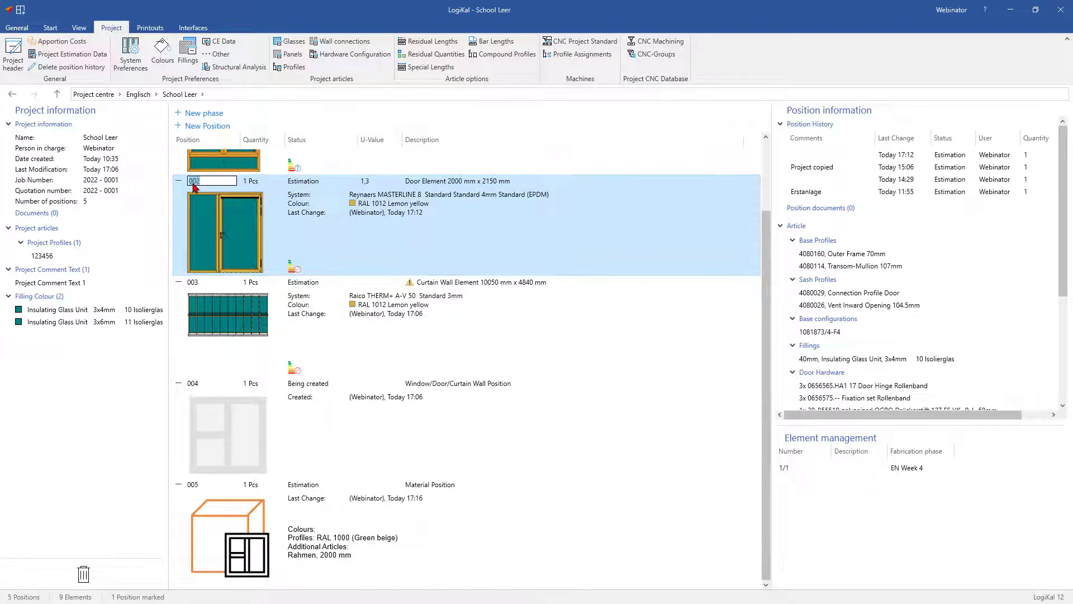
left_click(244, 219)
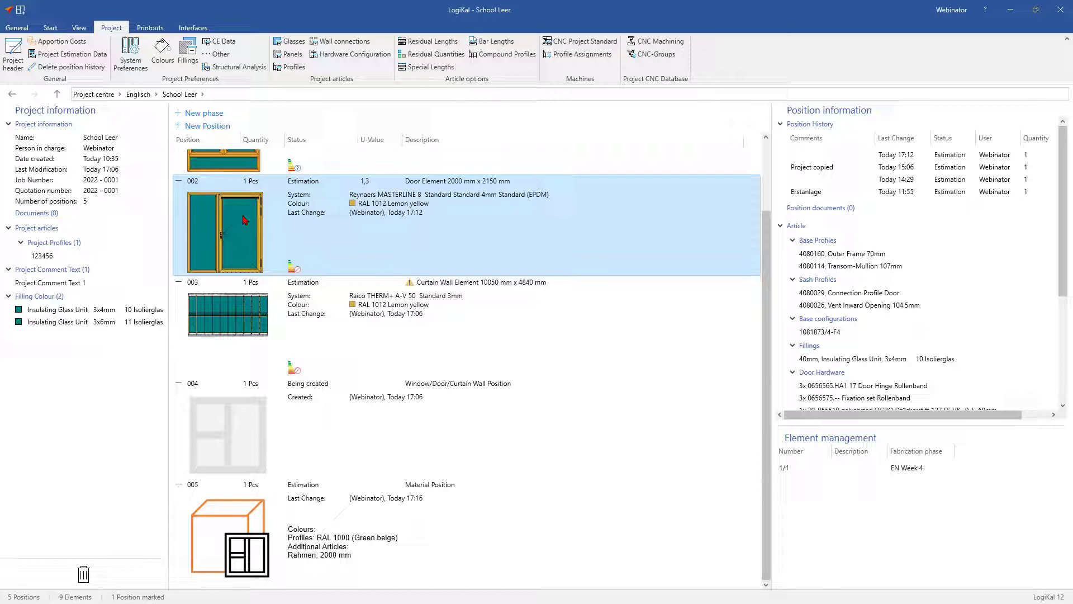
Step: Open the <STANDARD> estimation data set and go on to its discounts and factors
left_click(12, 29)
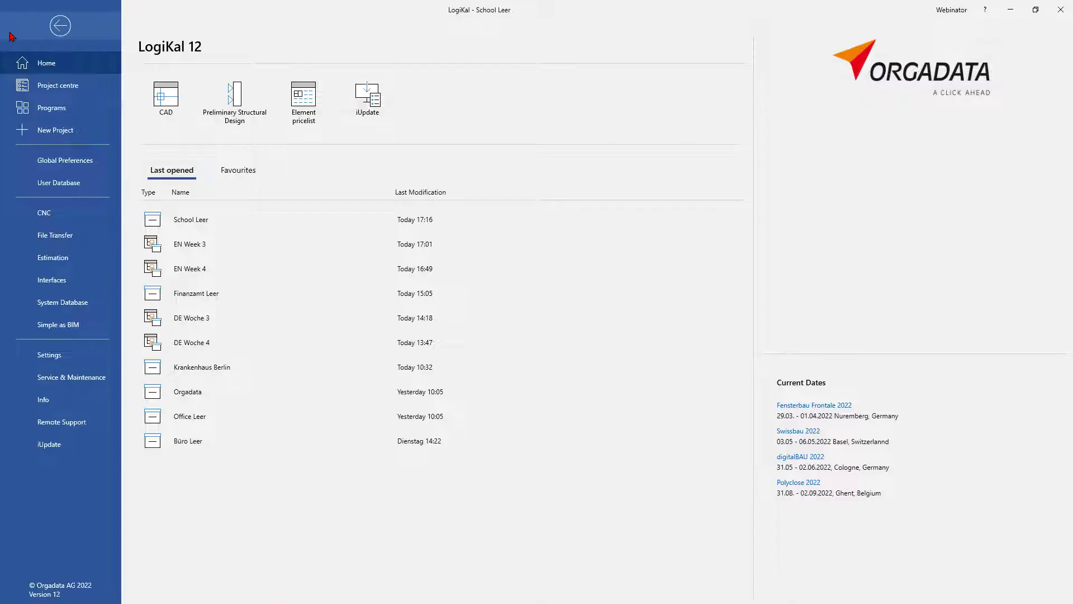
left_click(88, 265)
left_click(207, 128)
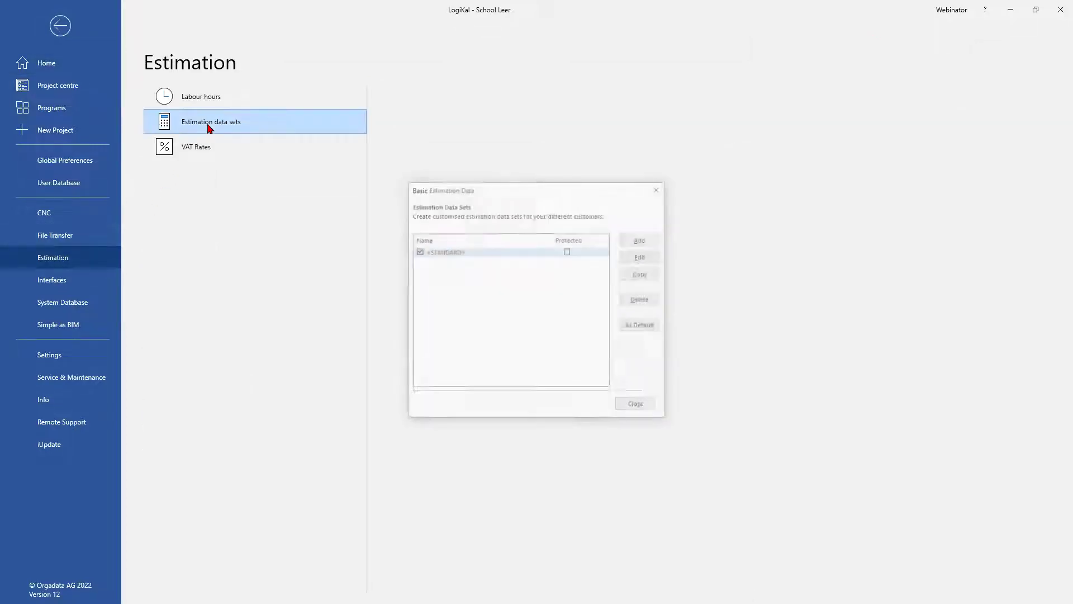
double_click(454, 253)
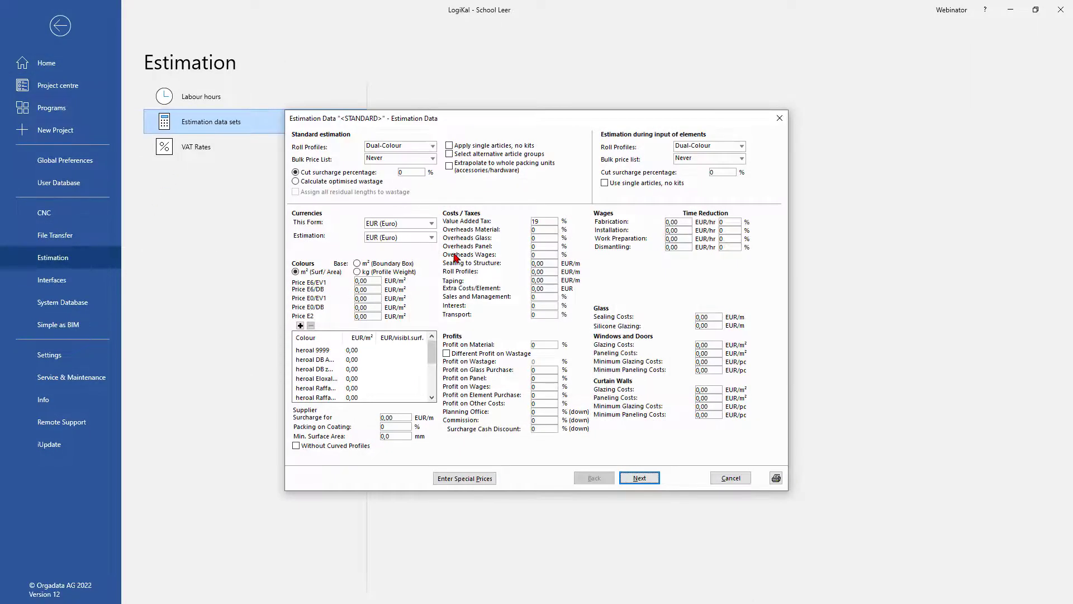
left_click(625, 477)
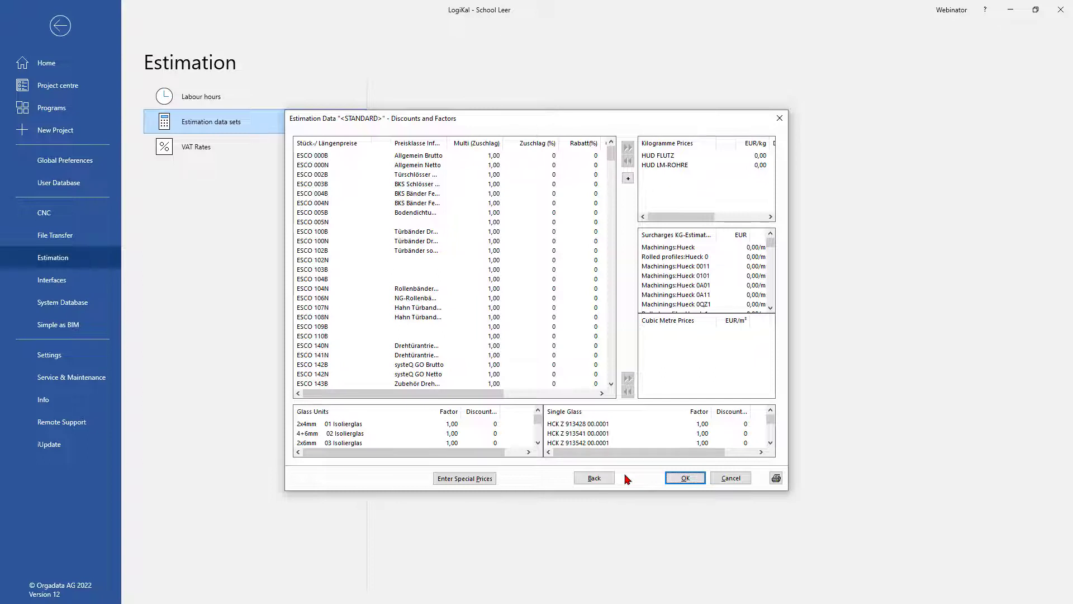
Step: View the discount settings of price class ESCO 000N and close them without changes
right_click(426, 167)
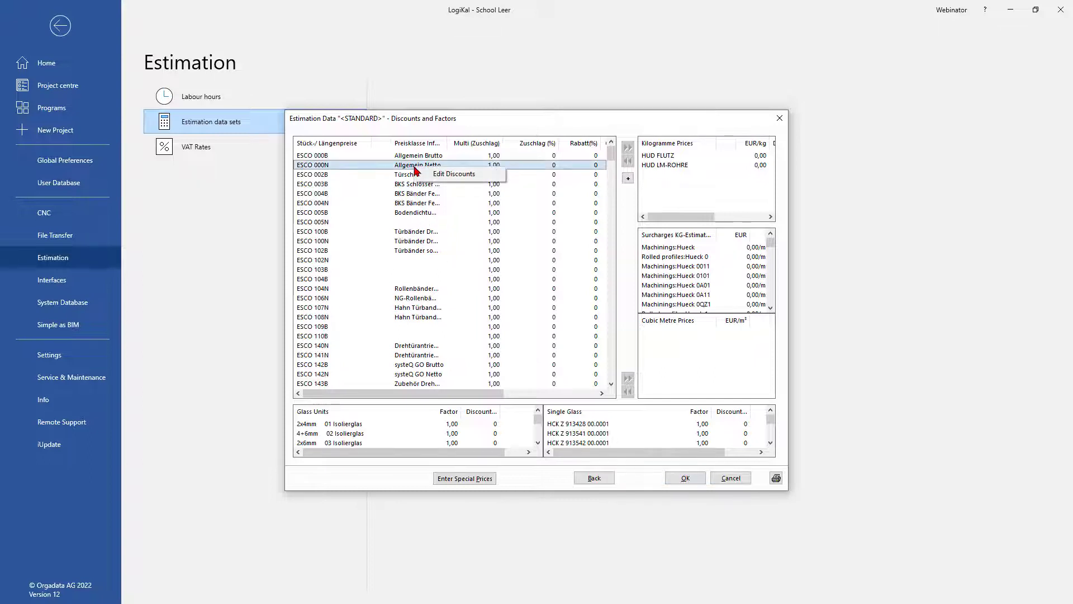
left_click(430, 174)
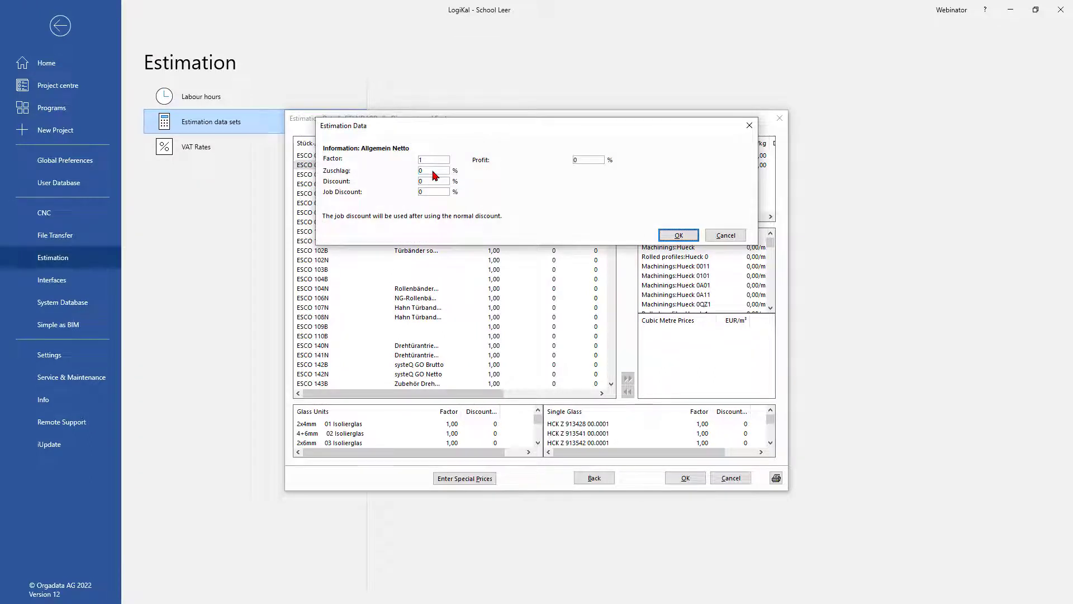
key("Escape")
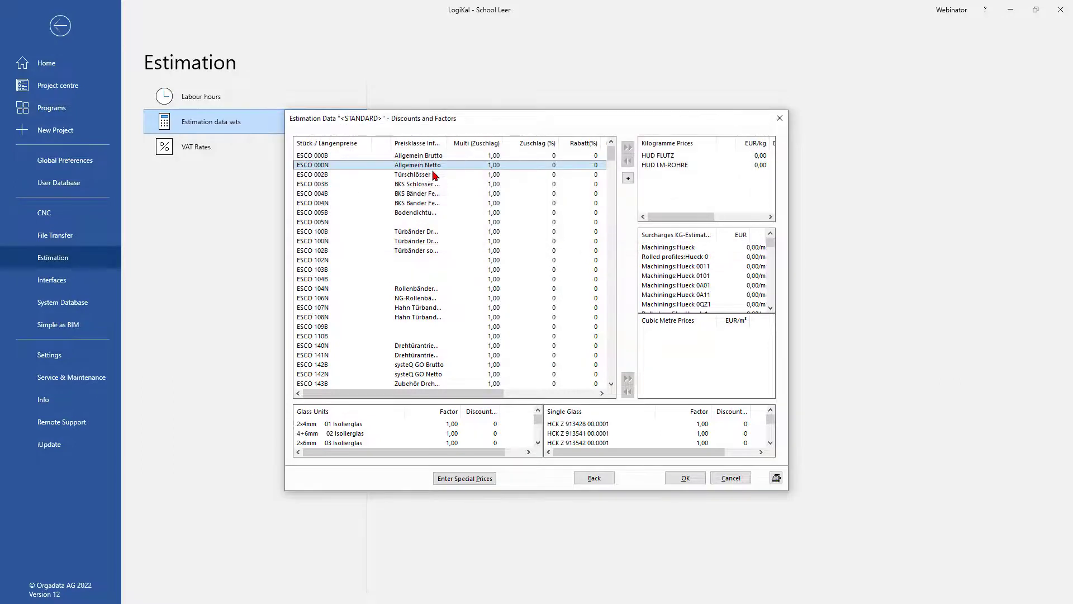
Step: Set factor 3 and discount 10 % for ESCO 000B, 000N, 003B, 004B and 004N together
left_click(432, 159, "ctrl")
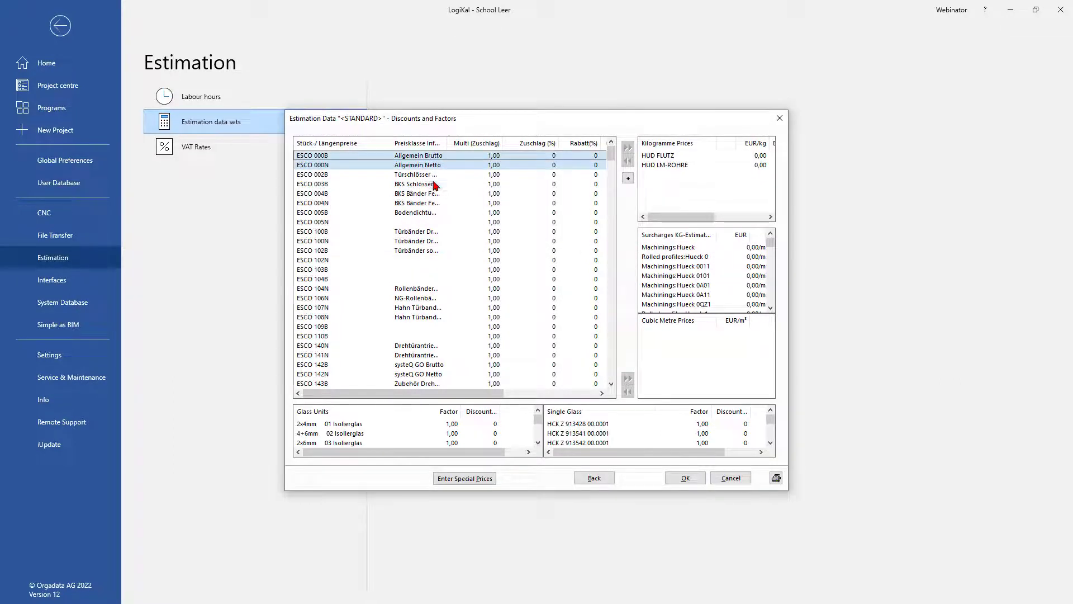
left_click(434, 184, "ctrl")
left_click(430, 196, "ctrl")
left_click(430, 202, "ctrl")
right_click(429, 195)
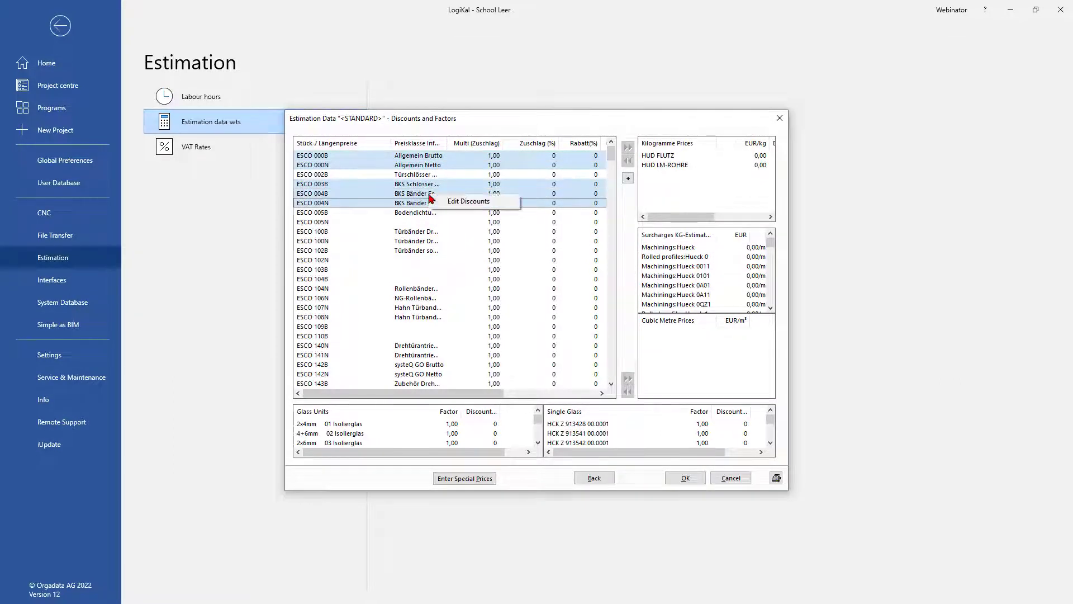
left_click(447, 202)
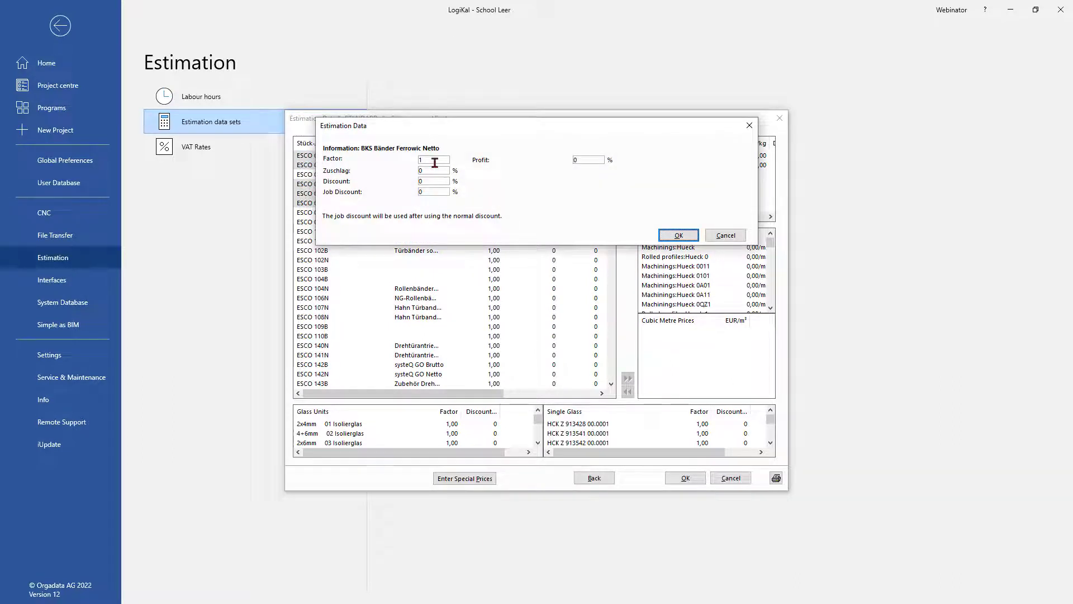
left_click_drag(434, 162, 396, 161)
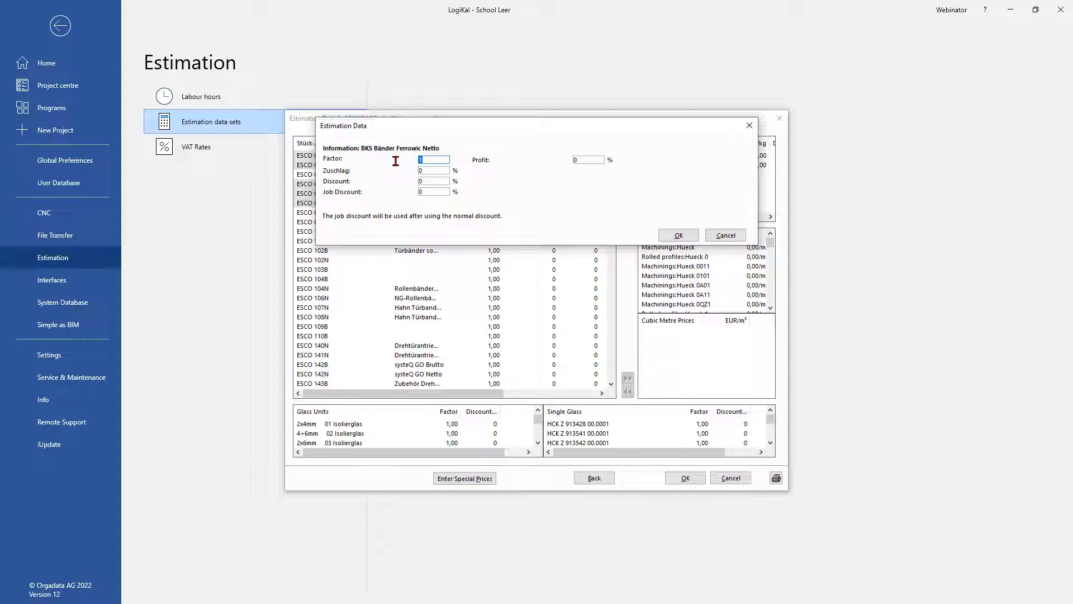
type("3")
key("Tab")
key("Tab")
type("10")
left_click(677, 235)
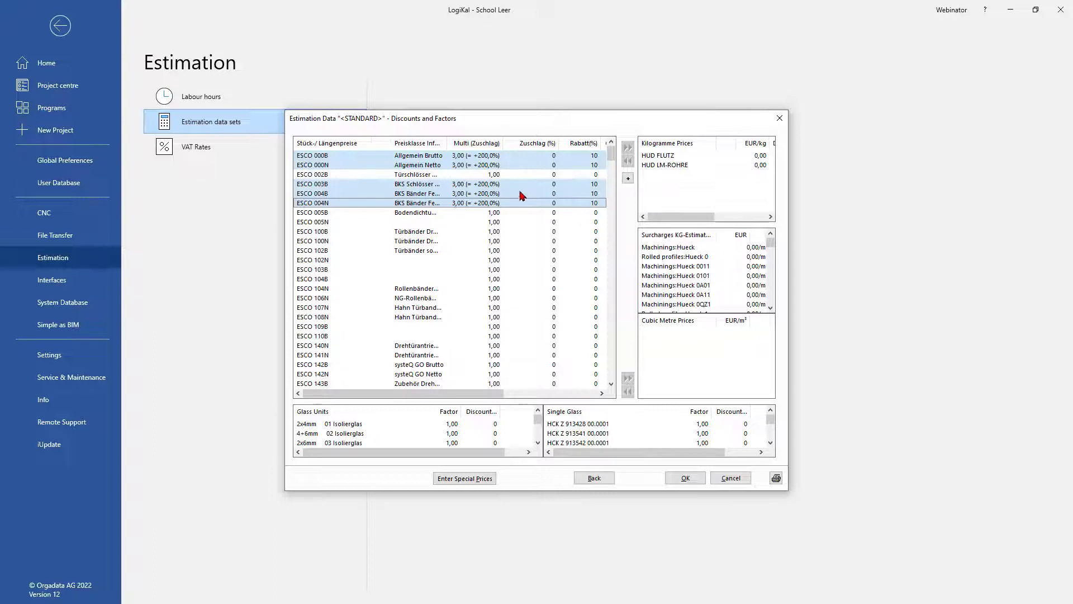
Step: Add ESCO 002B to the selected price classes, view their shared discount settings and cancel
left_click(472, 176, "ctrl")
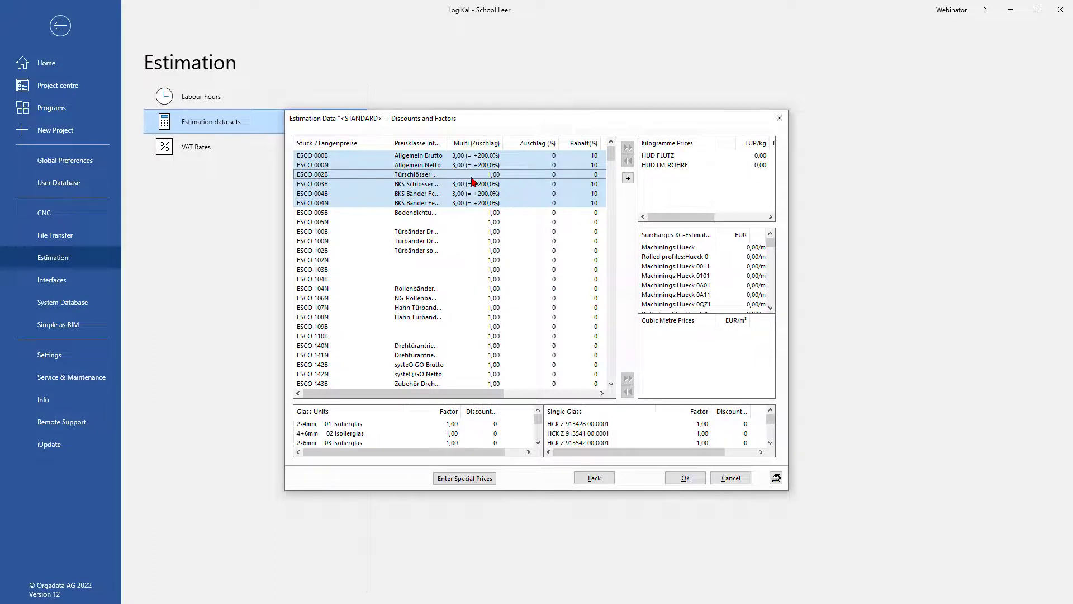
right_click(420, 173)
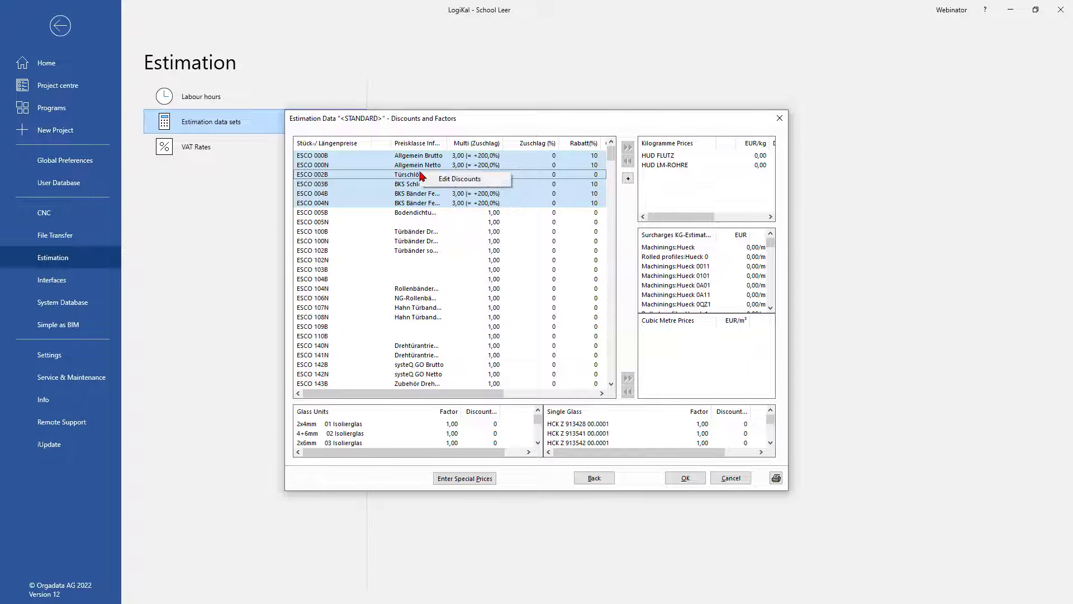
left_click(458, 179)
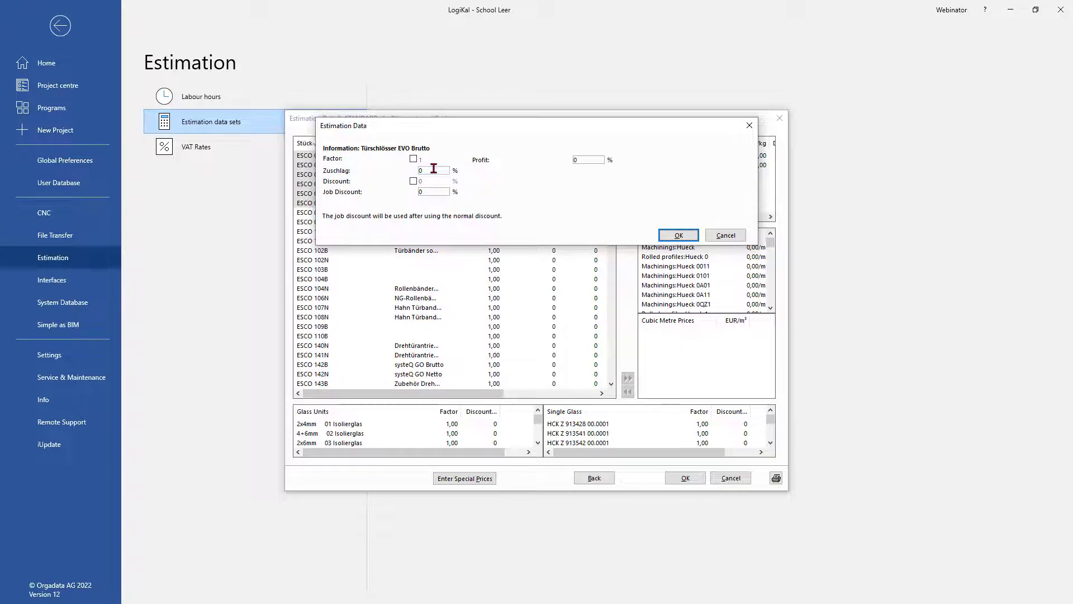
key("Escape")
Step: Close the estimation data sets without saving the changes and return to the School Leer project
key("Escape")
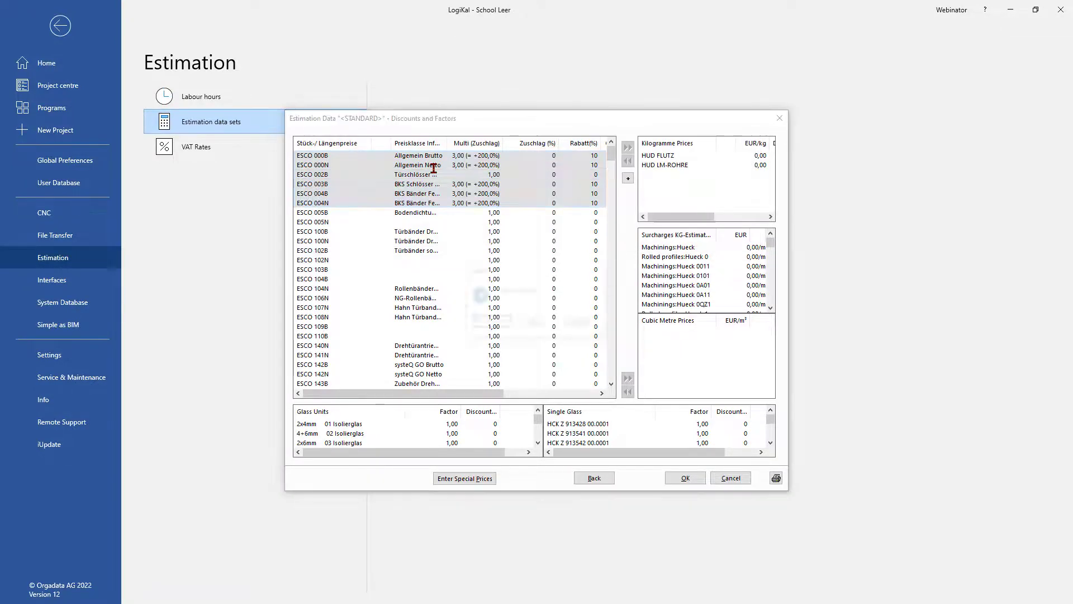
key("Right")
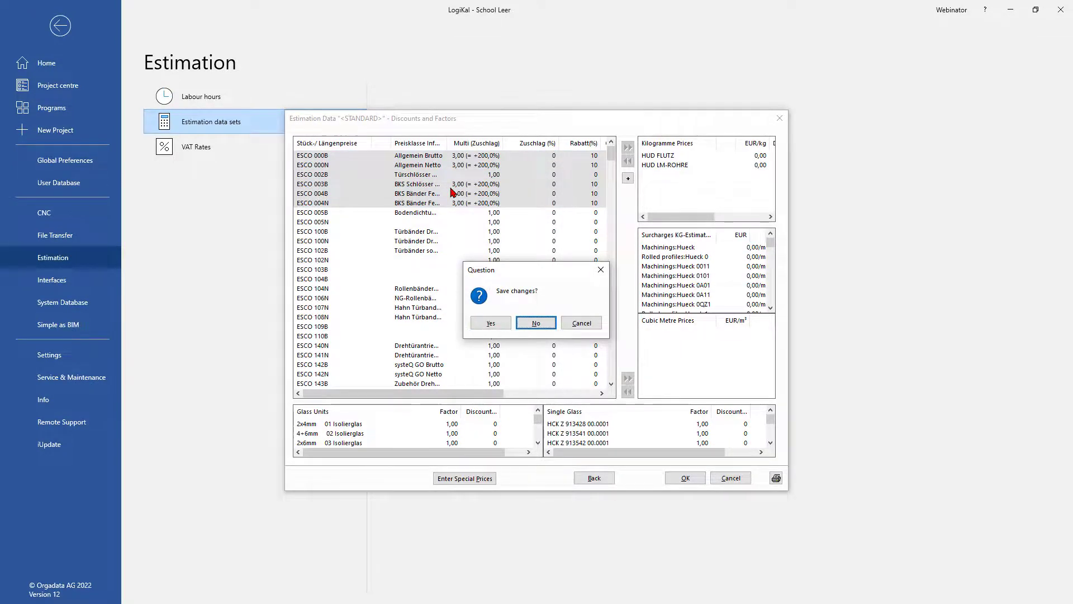
key("Return")
key("Escape")
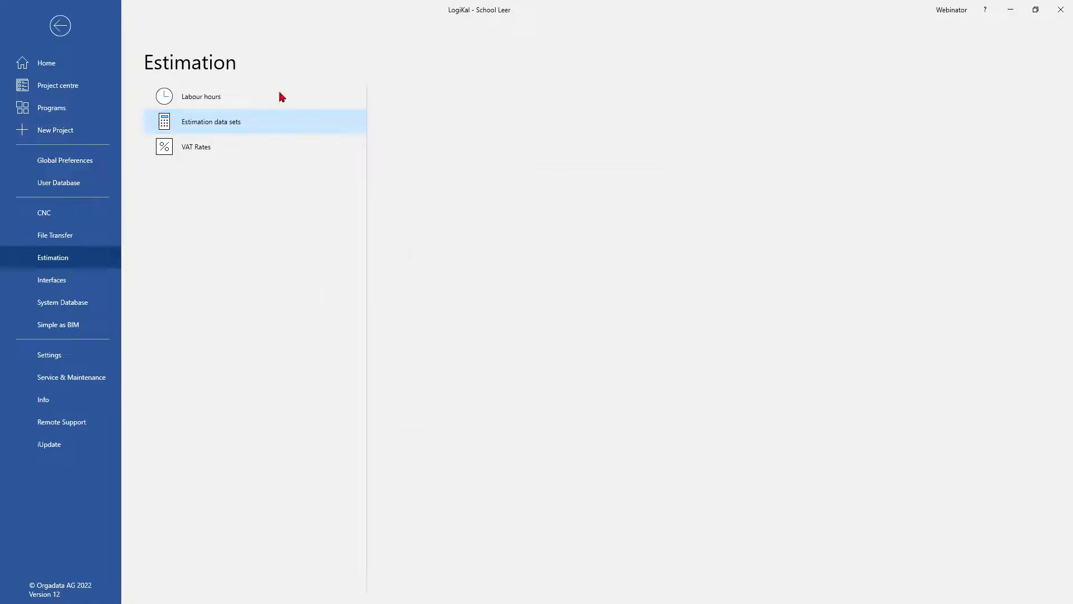
left_click(62, 27)
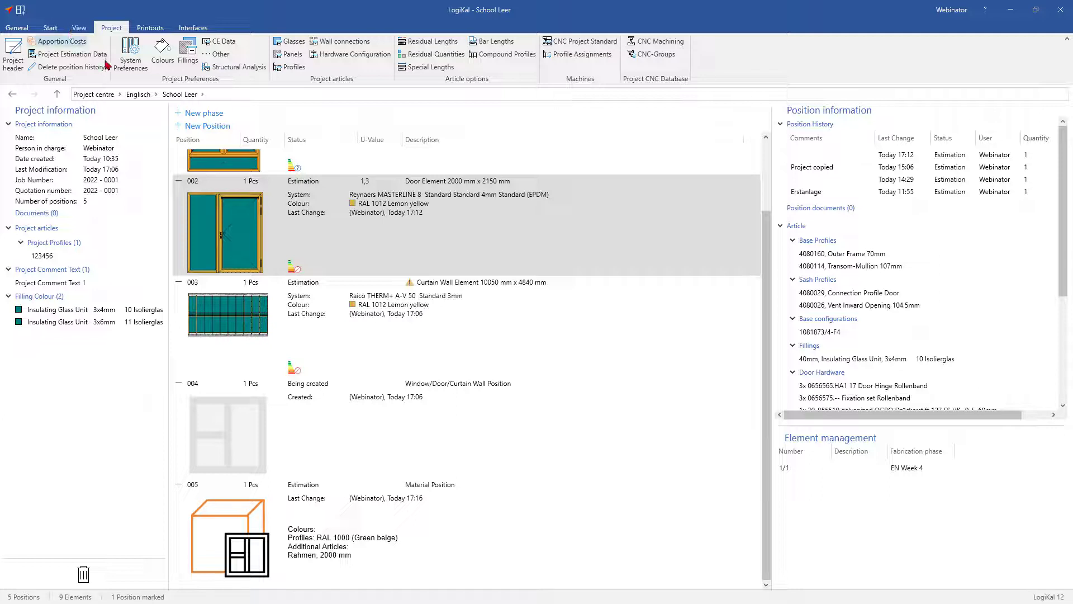
Step: Mark position 003 along with 002 and start a quotation printout using the Select positions option
left_click(330, 320, "ctrl")
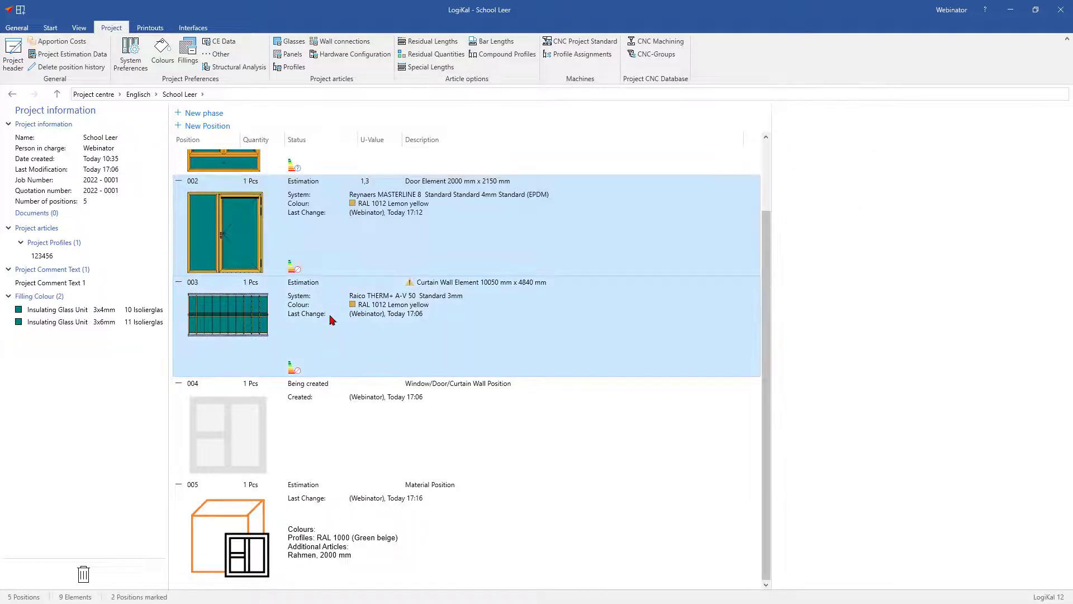
left_click(151, 28)
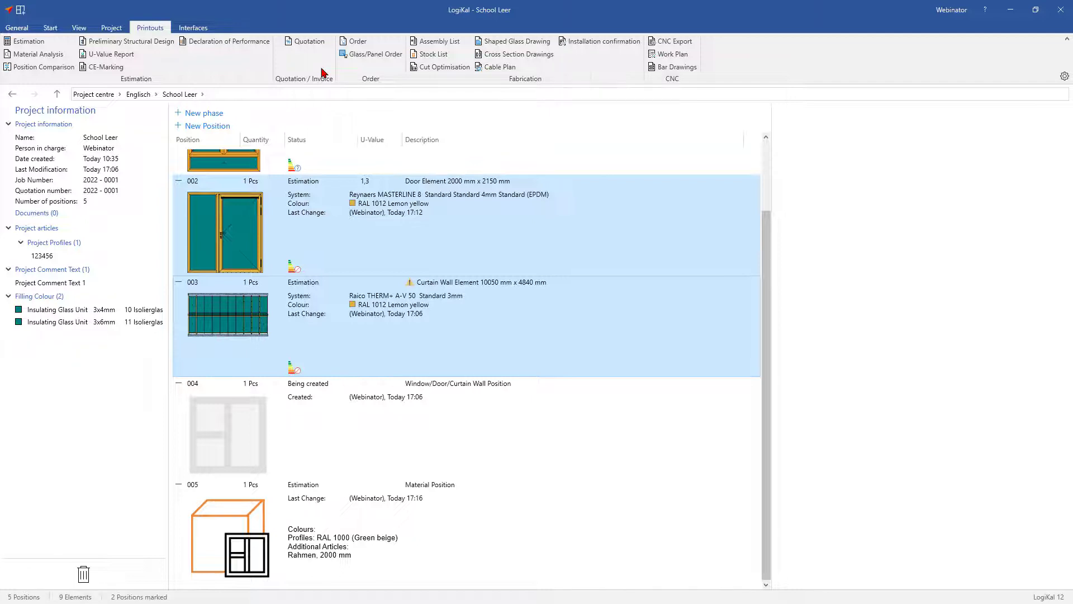
left_click(314, 41)
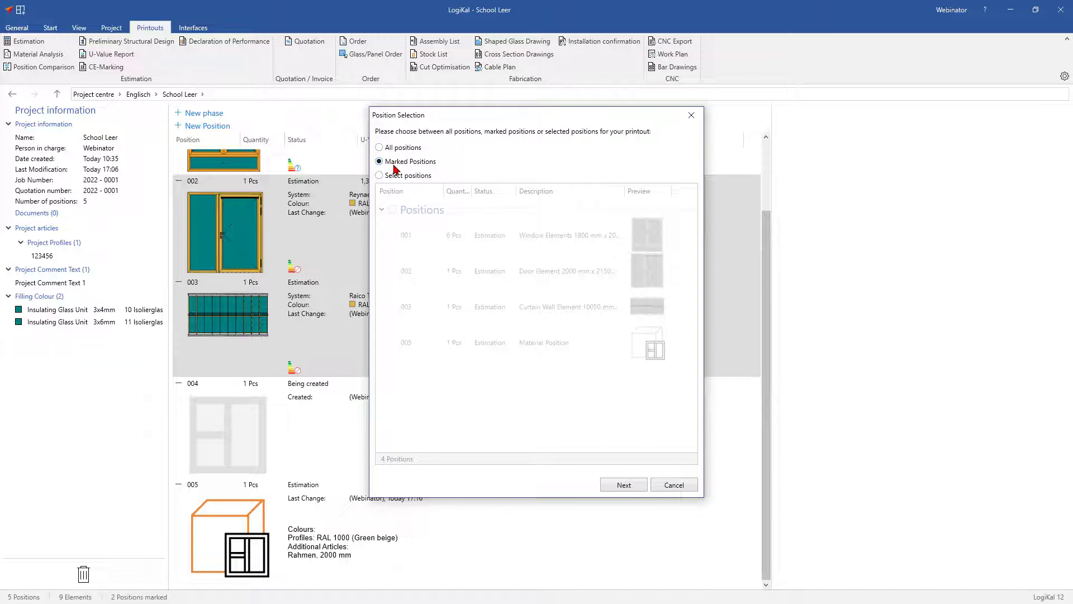
left_click(394, 176)
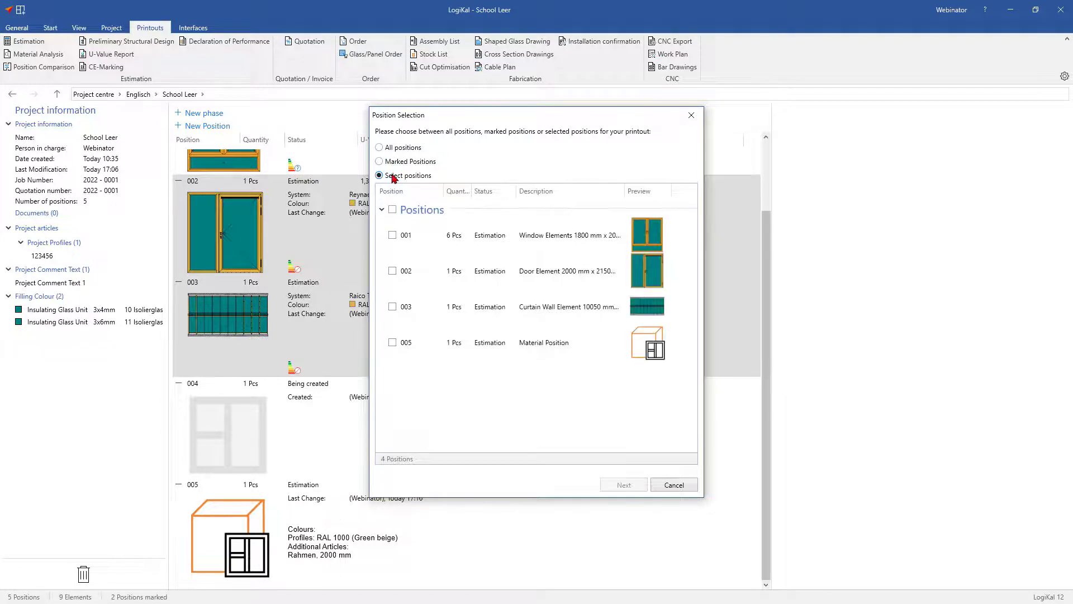